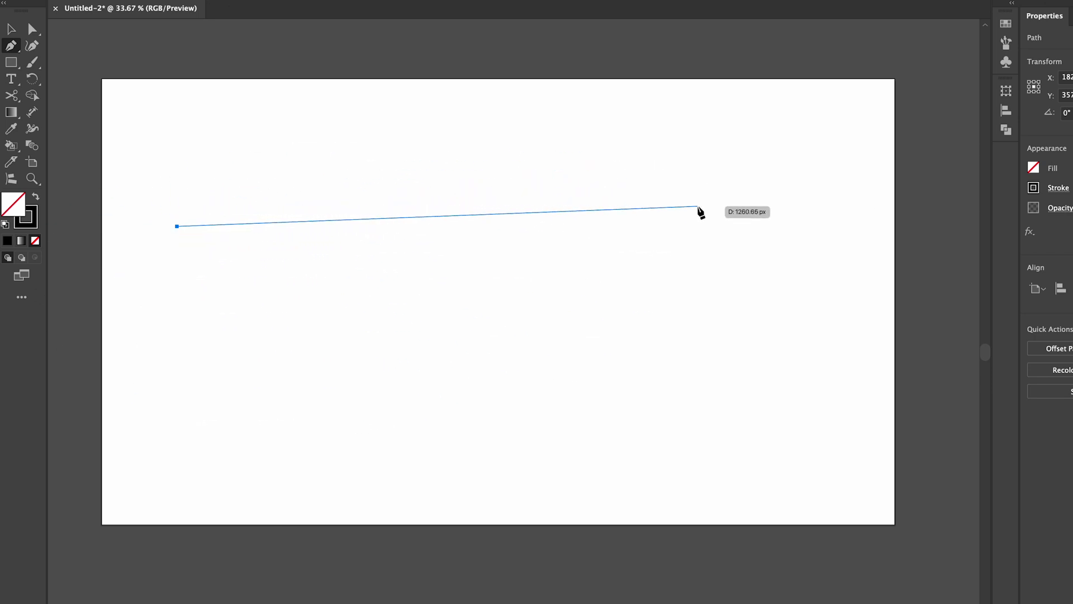
Step: Draw a straight horizontal line with the Pen tool and centre it on the artboard
key(shift)
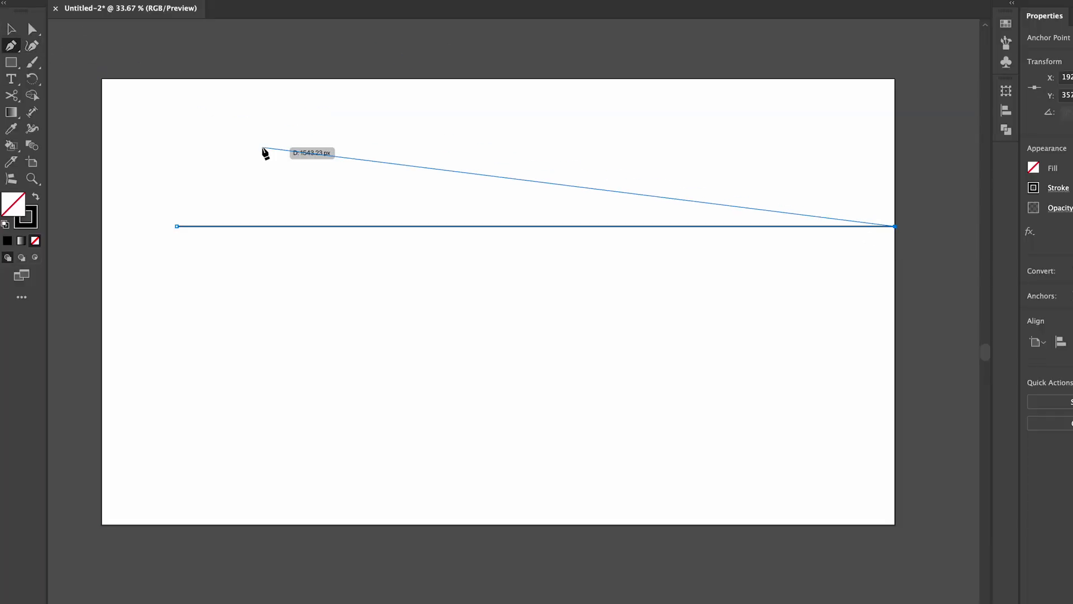
key(v)
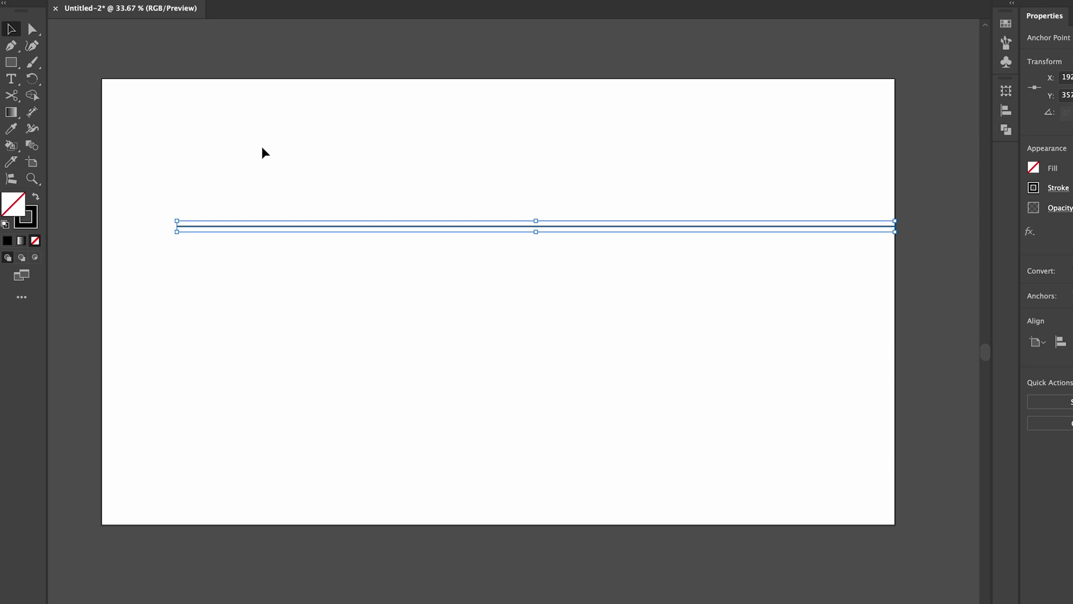
click(357, 170)
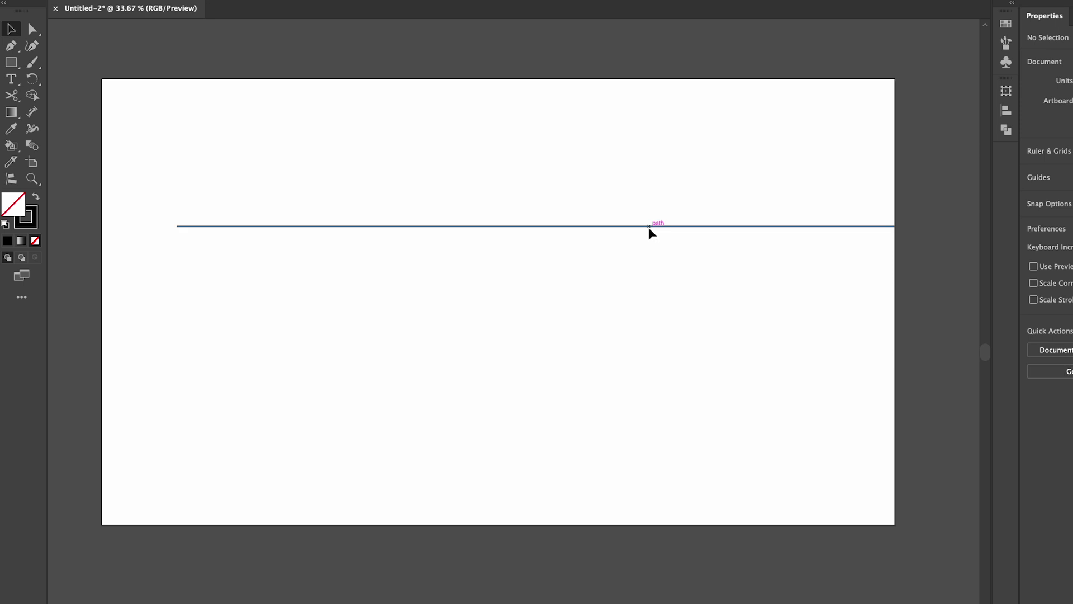
drag(647, 231, 614, 283)
click(369, 281)
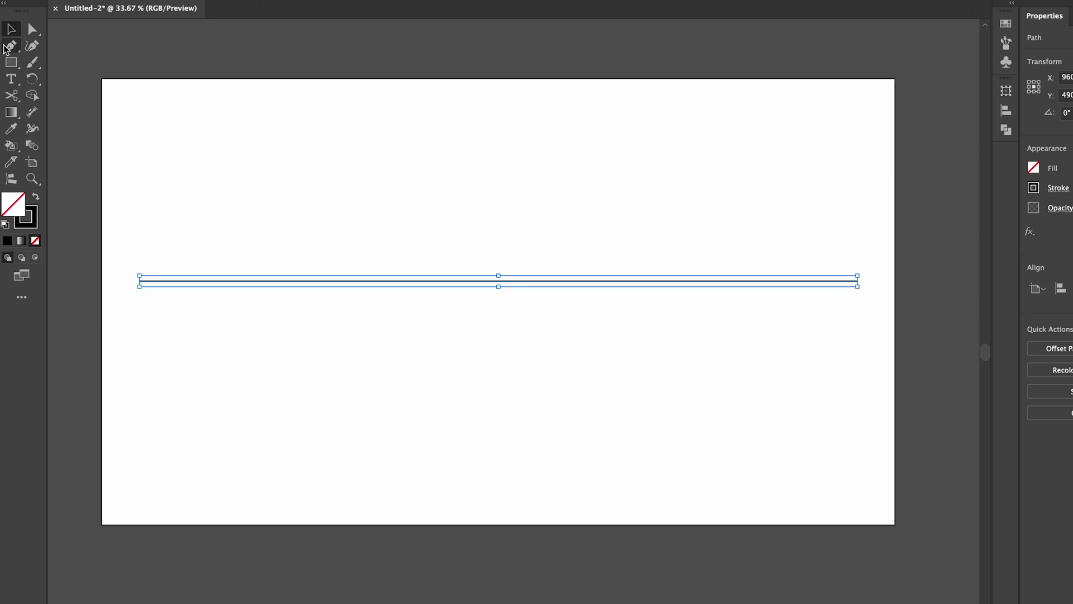
Step: Bend the line upward into an arch with the Anchor Point tool and pull the end handles straight up to round it
drag(11, 45, 90, 62)
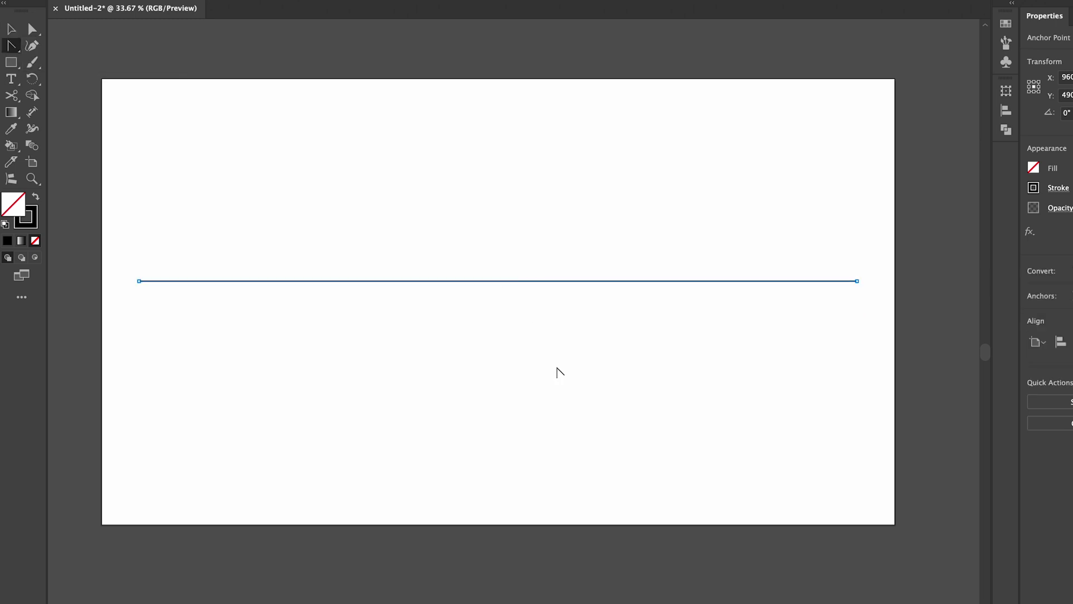
drag(501, 282, 492, 165)
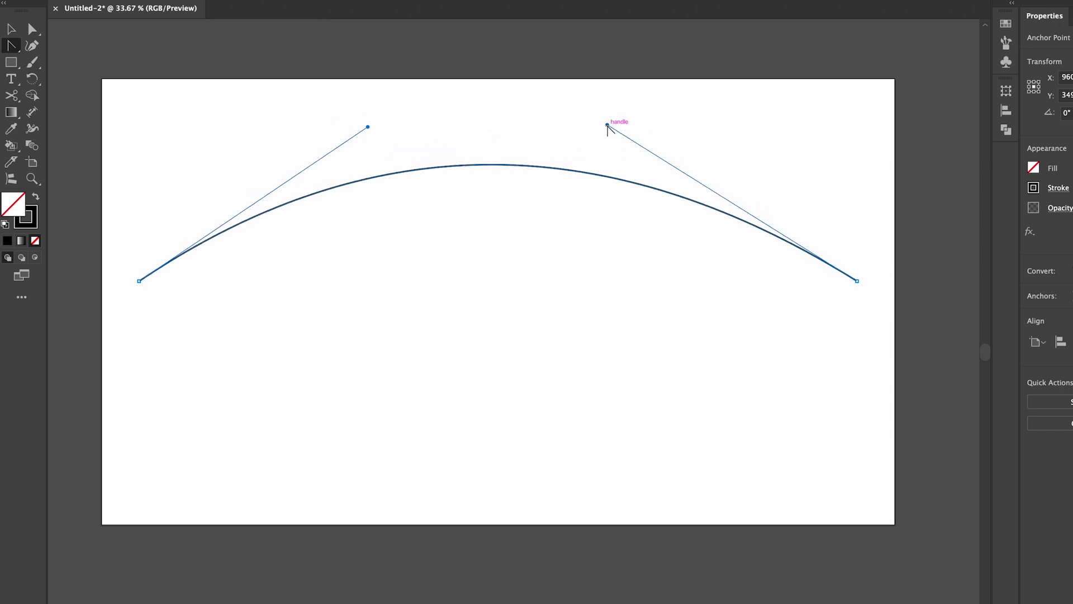
drag(607, 125, 860, 68)
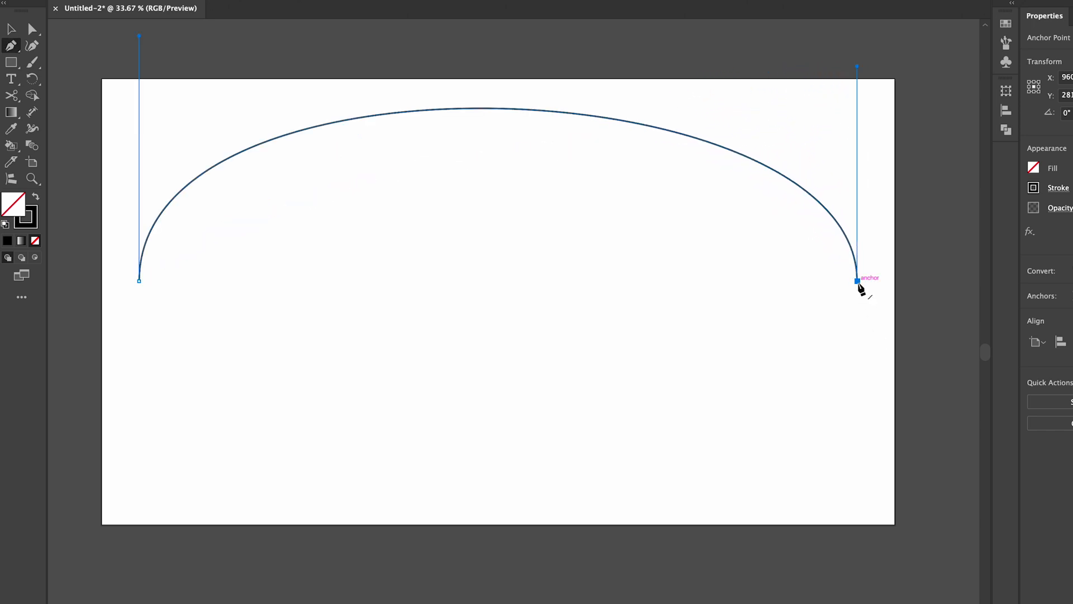
Step: Close the arch with a straight Pen tool segment between its ends and bend that base downward with the Anchor Point tool
drag(858, 281, 290, 281)
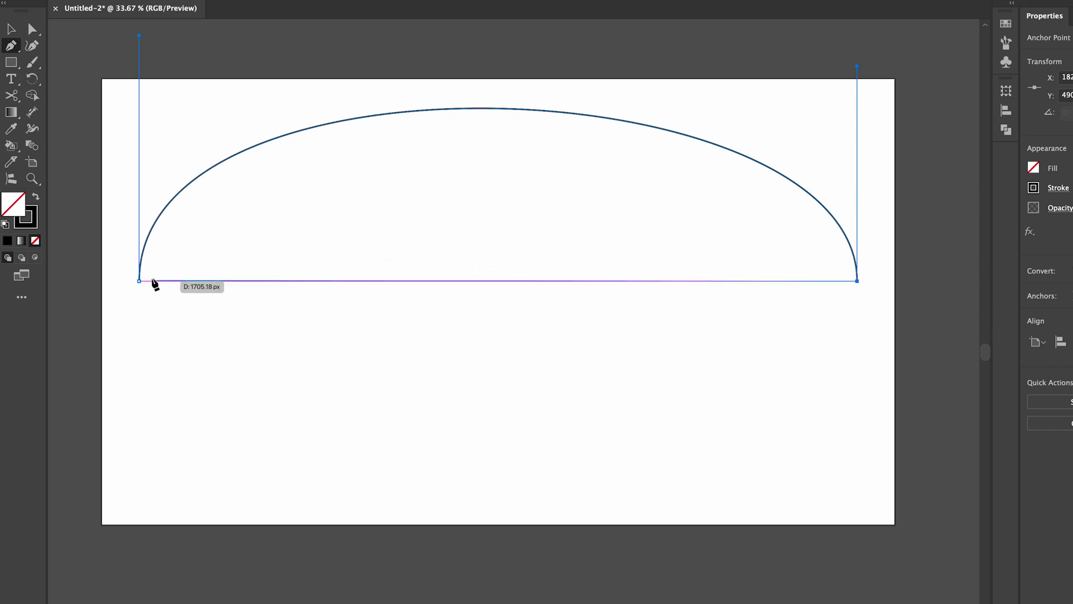
click(139, 281)
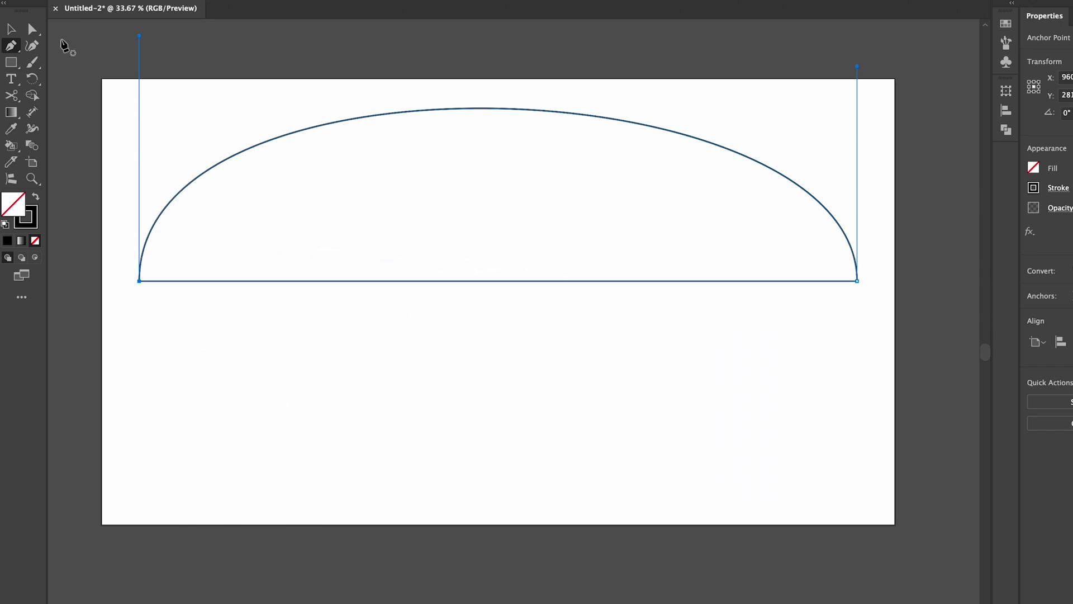
drag(11, 46, 35, 60)
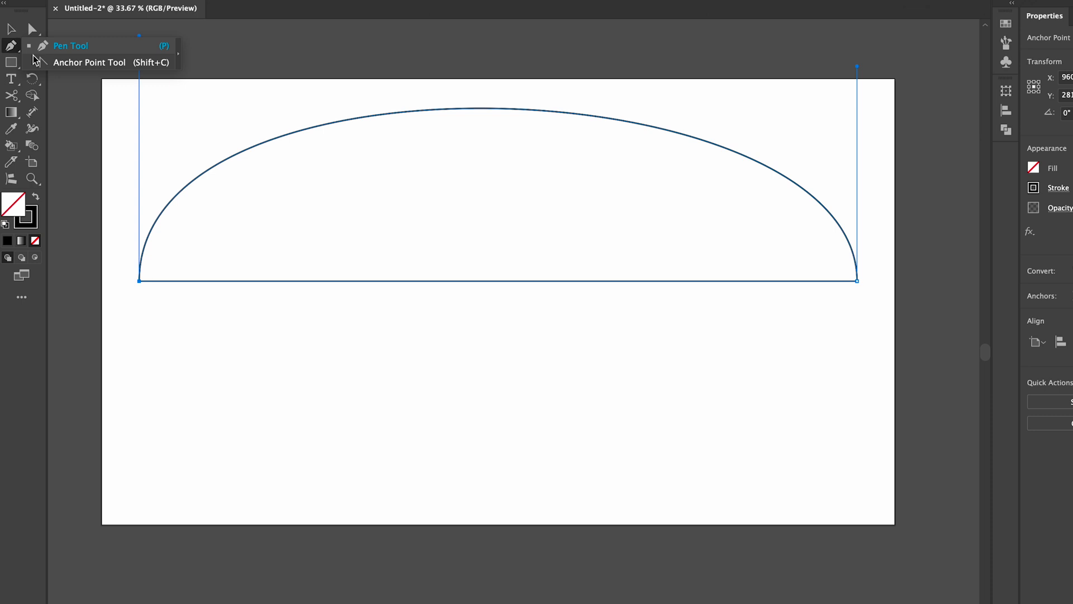
click(85, 63)
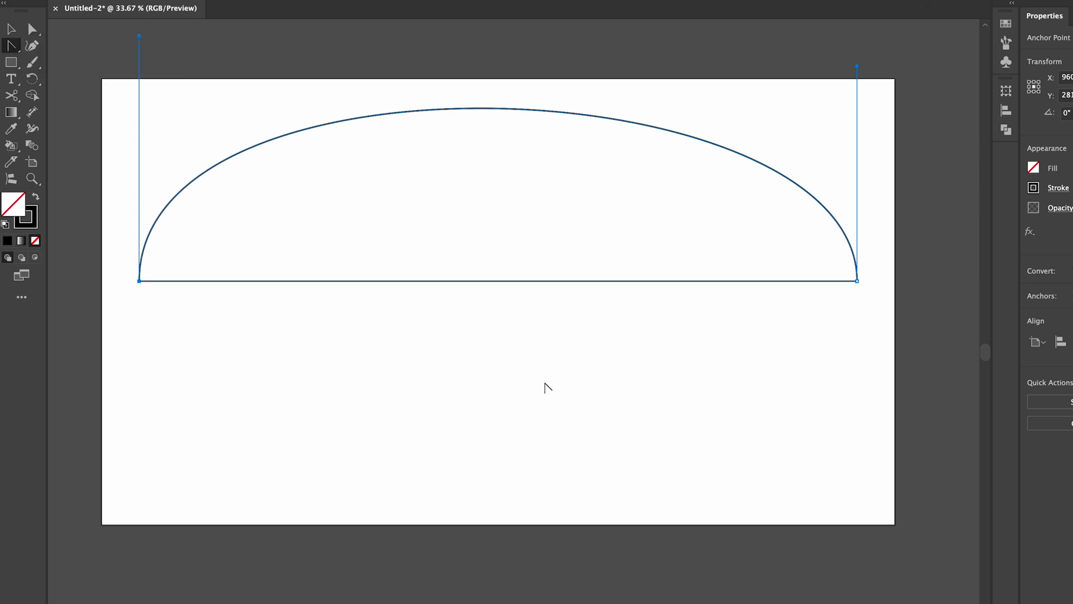
drag(479, 284, 505, 496)
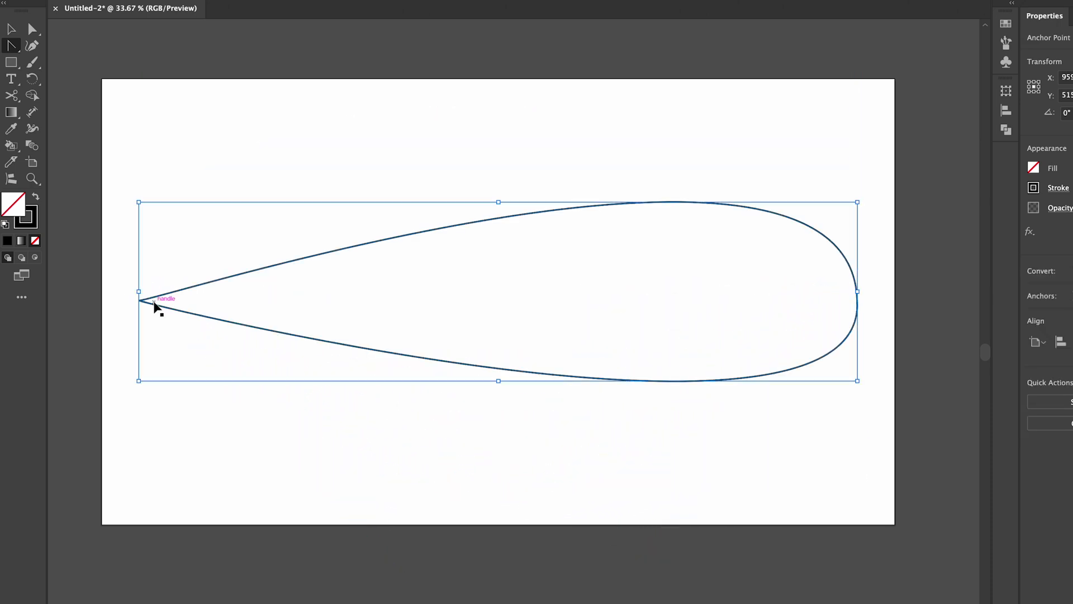
Step: Reshape the ellipse into a crossed figure-eight by pulling new handles out of its left and right anchors with the Anchor Point tool
key(ctrl+z)
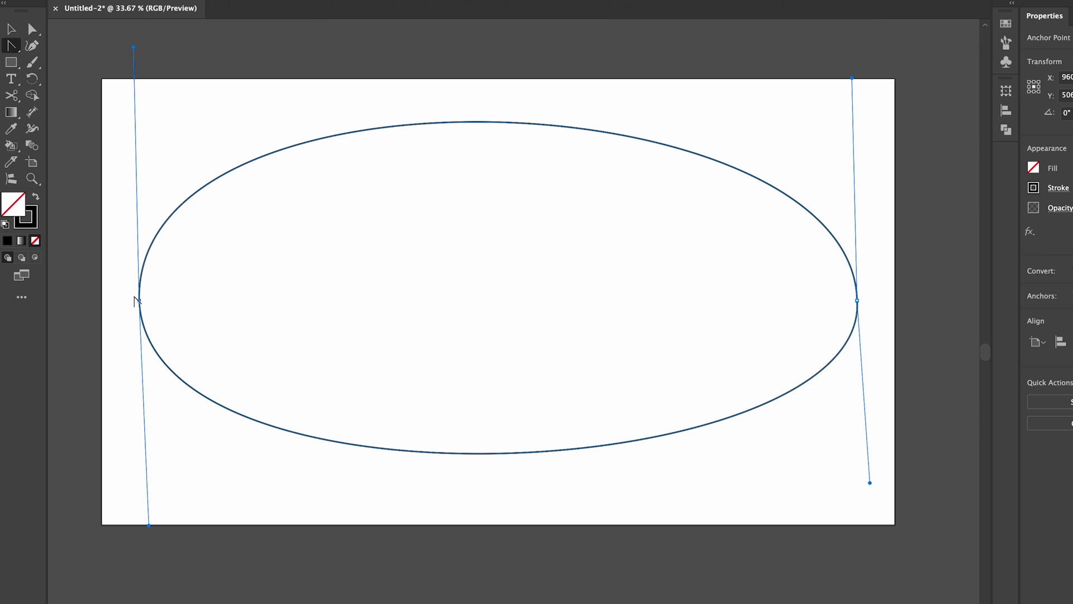
drag(137, 301, 139, 496)
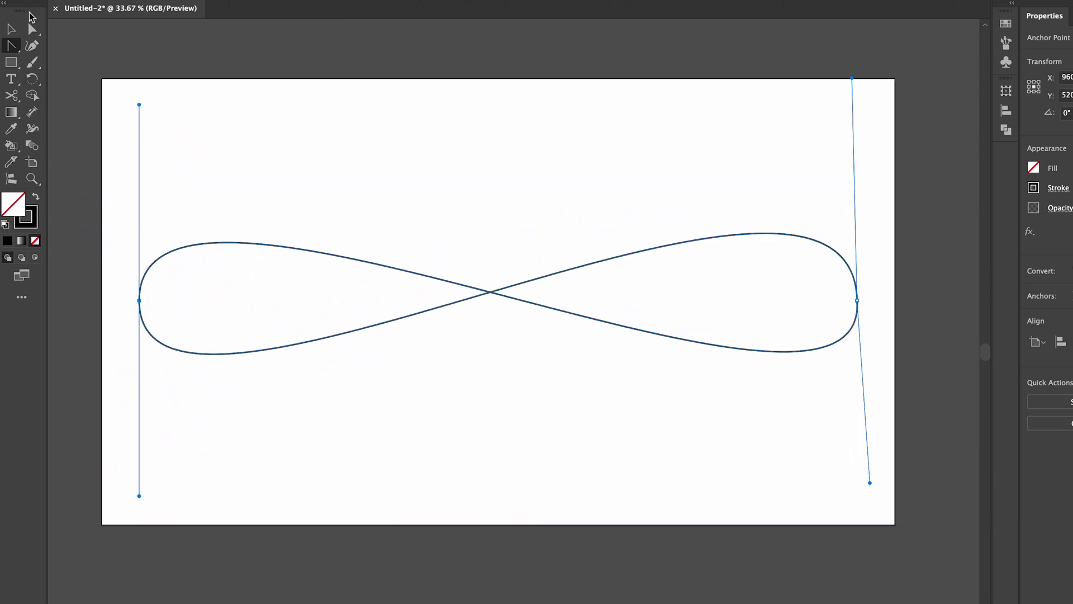
click(857, 300)
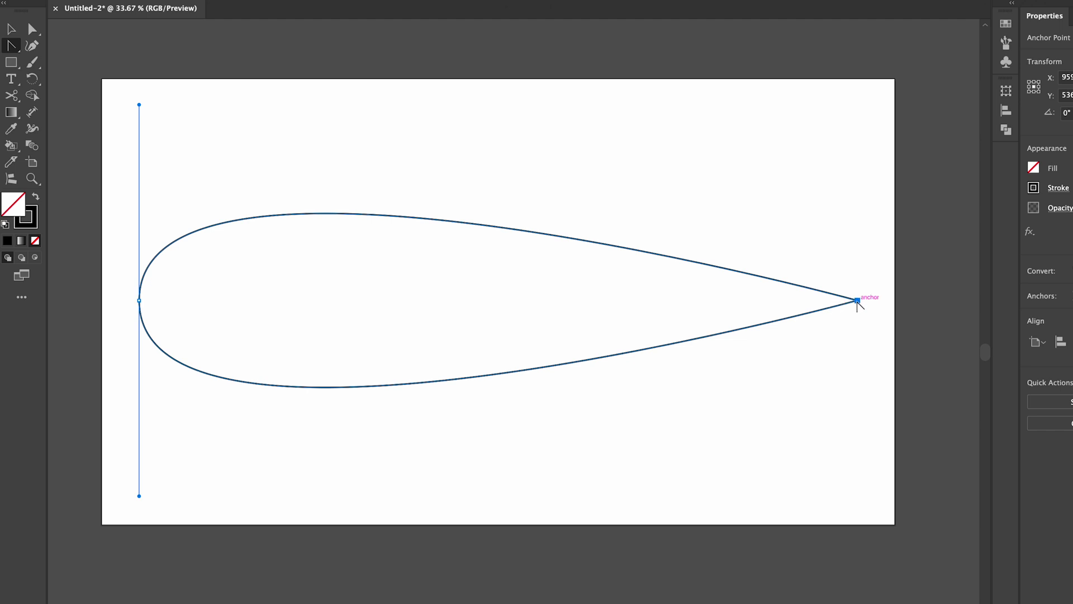
drag(857, 300, 901, 545)
drag(815, 59, 793, 84)
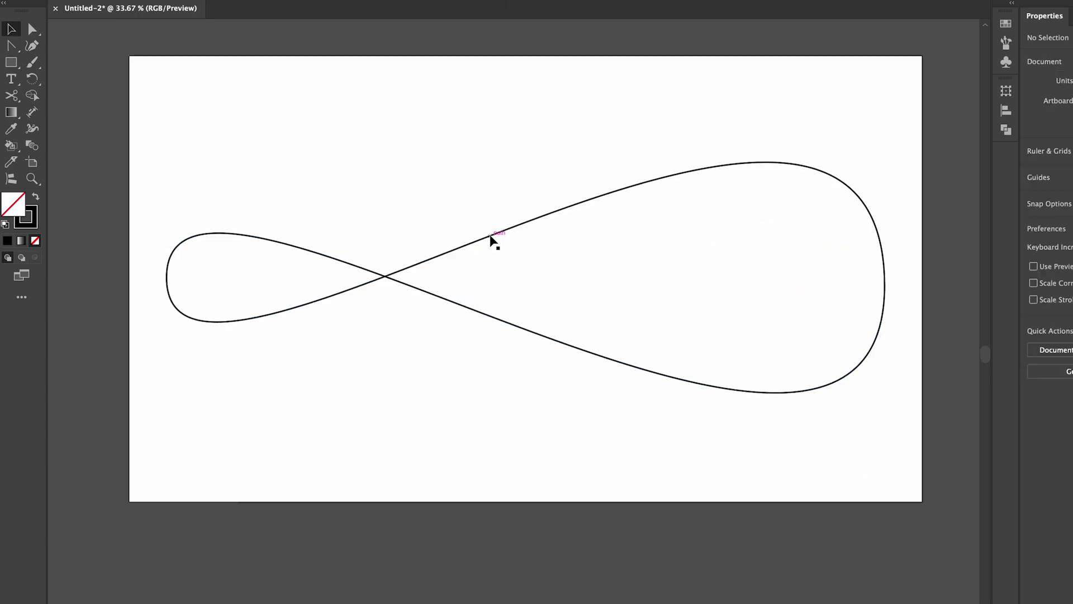
Step: Delete the figure-eight shape from the artboard
click(490, 237)
key(Delete)
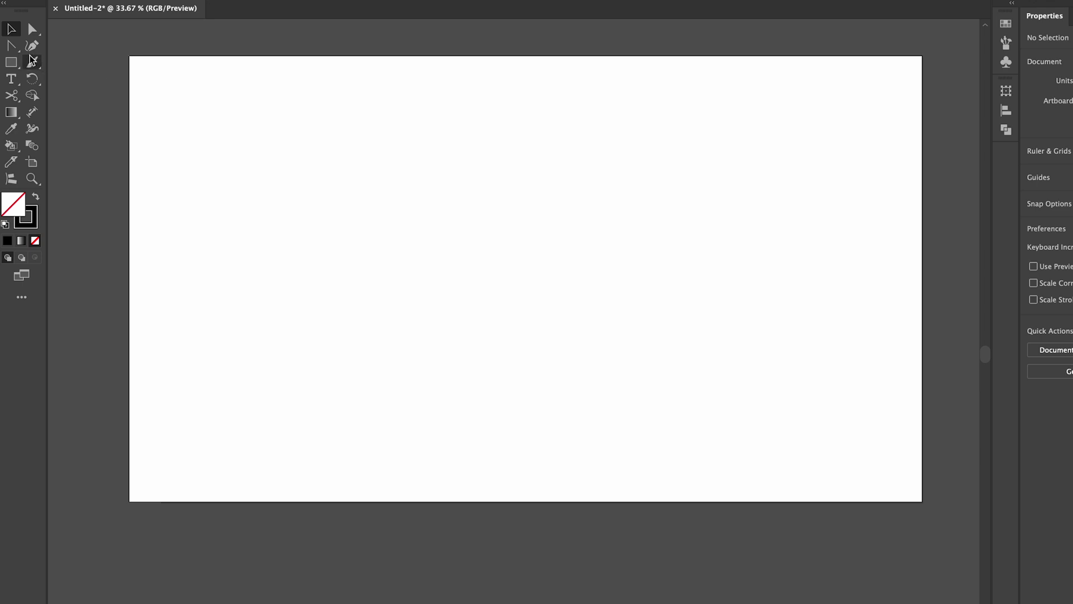
Step: Draw a new straight horizontal line across the upper half of the artboard with the Pen tool
click(11, 47)
drag(11, 47, 42, 56)
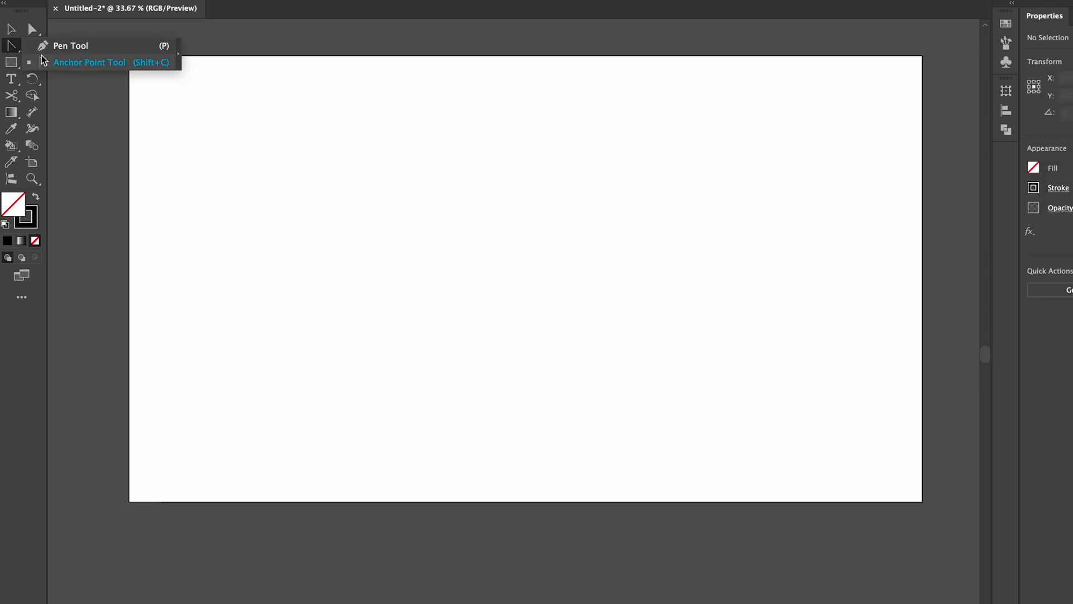
click(88, 51)
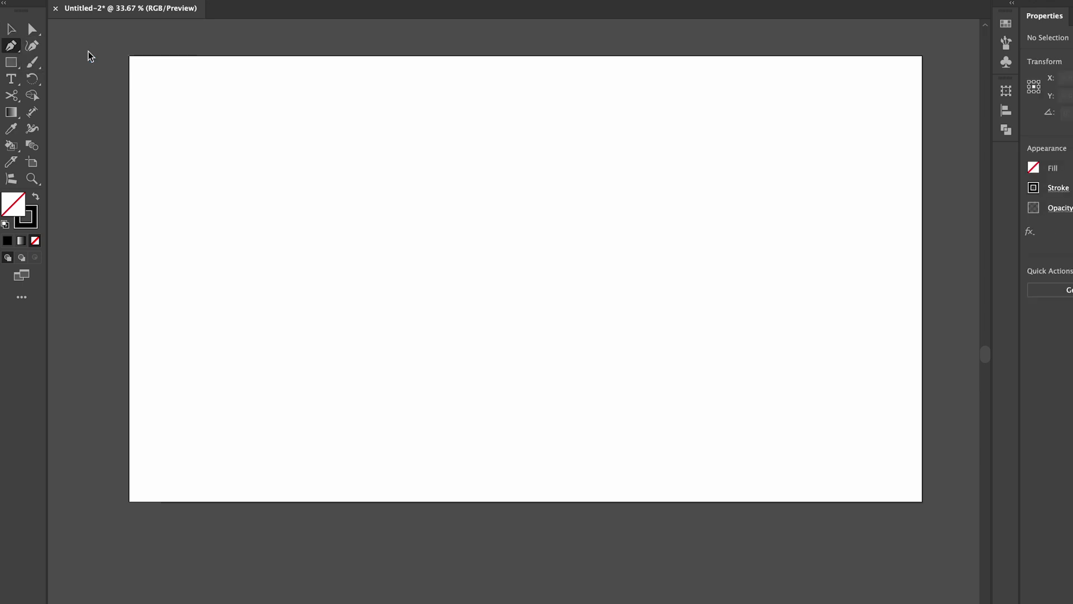
click(188, 232)
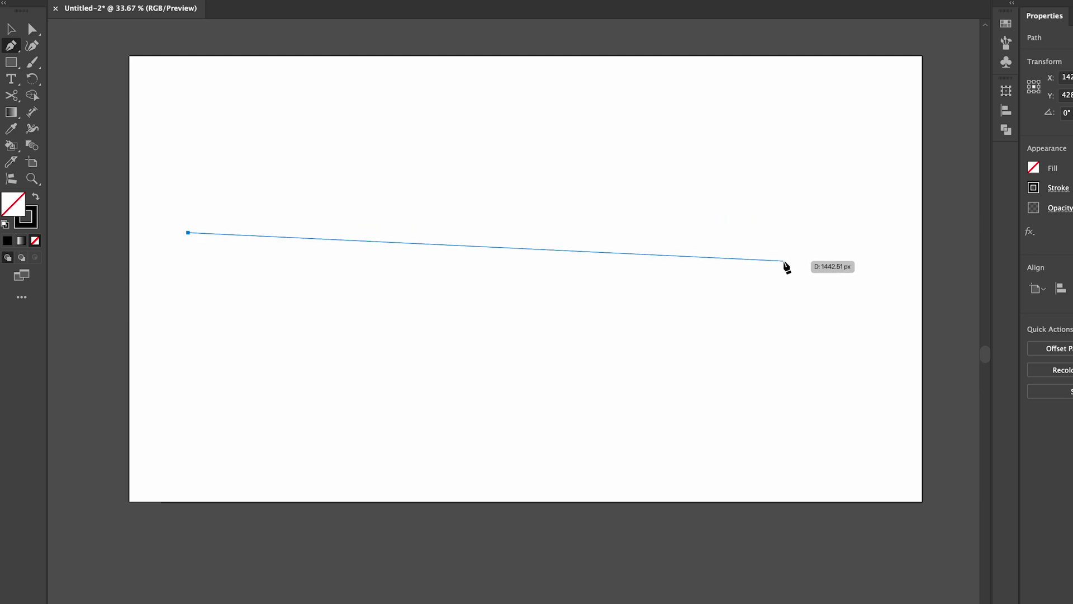
shift+click(844, 244)
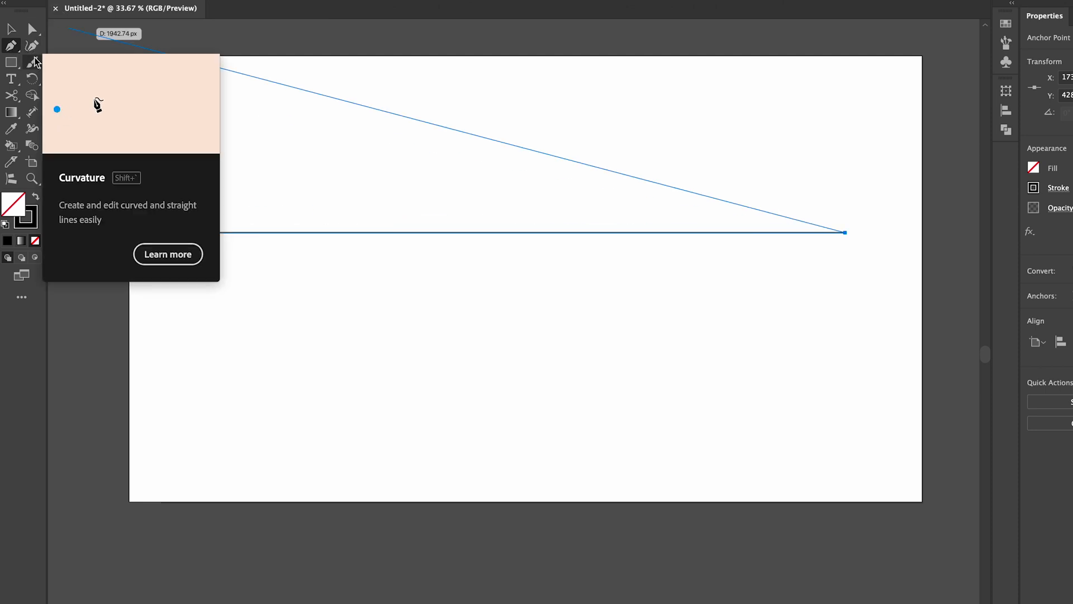
Step: Add three points along the line with the Curvature tool and pull the middle one upward into a hump
click(32, 47)
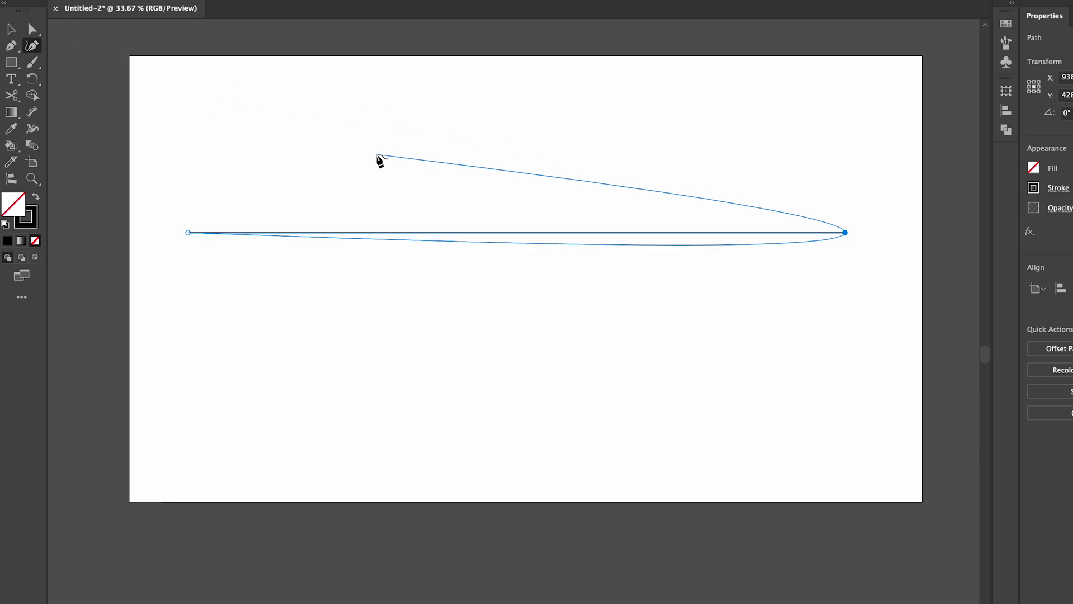
key(Escape)
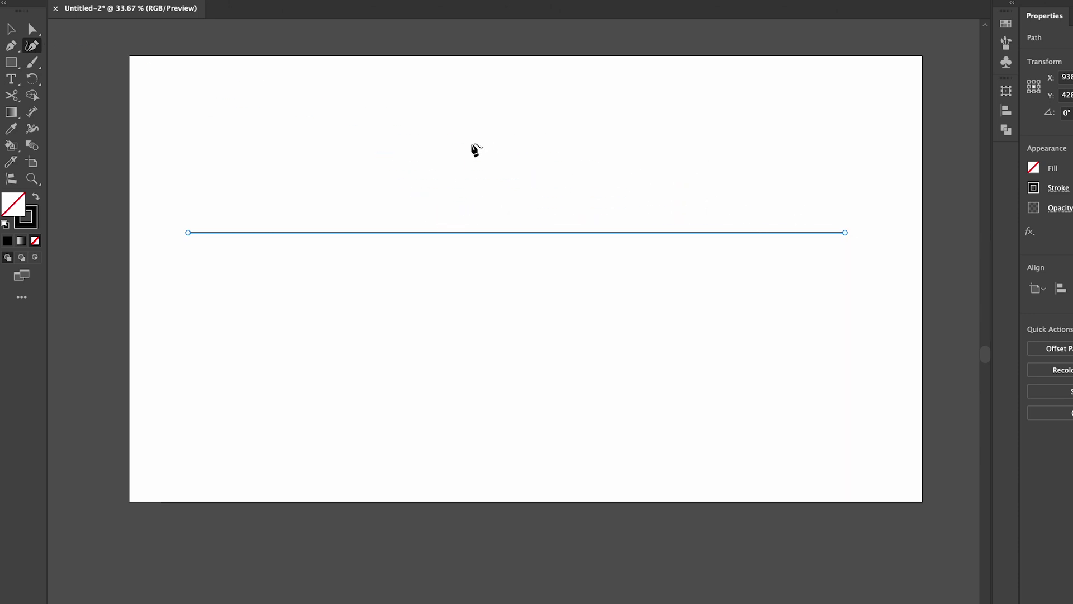
click(378, 232)
click(549, 232)
click(754, 232)
drag(549, 232, 493, 111)
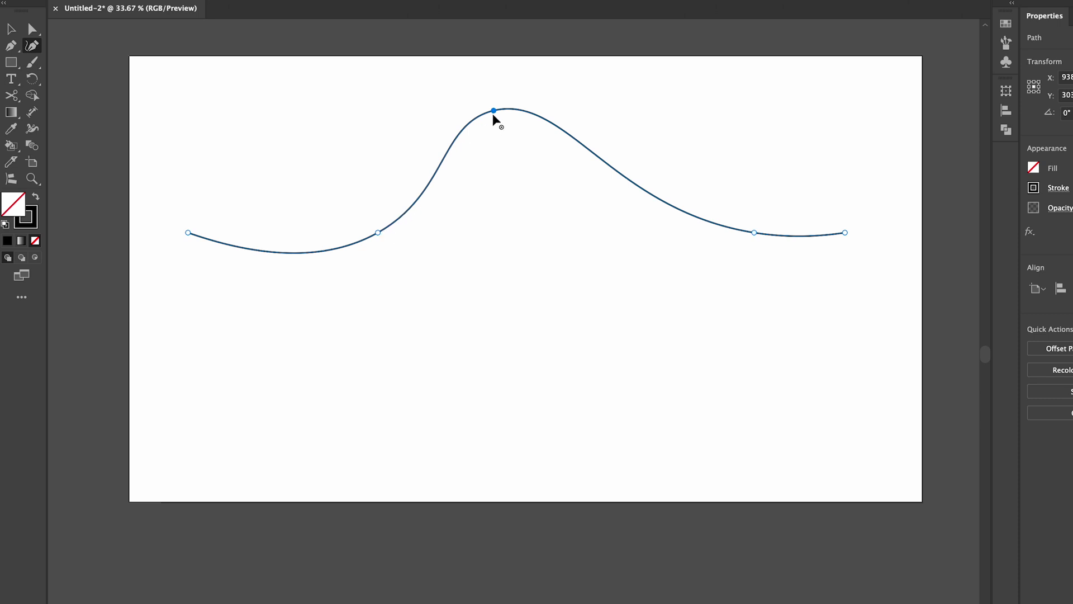
Step: Turn the hump into a round loop near the line's left end by moving its points and adding more curvature points
drag(494, 112, 344, 135)
drag(456, 168, 294, 237)
drag(343, 135, 331, 180)
click(363, 200)
click(307, 205)
drag(363, 200, 375, 192)
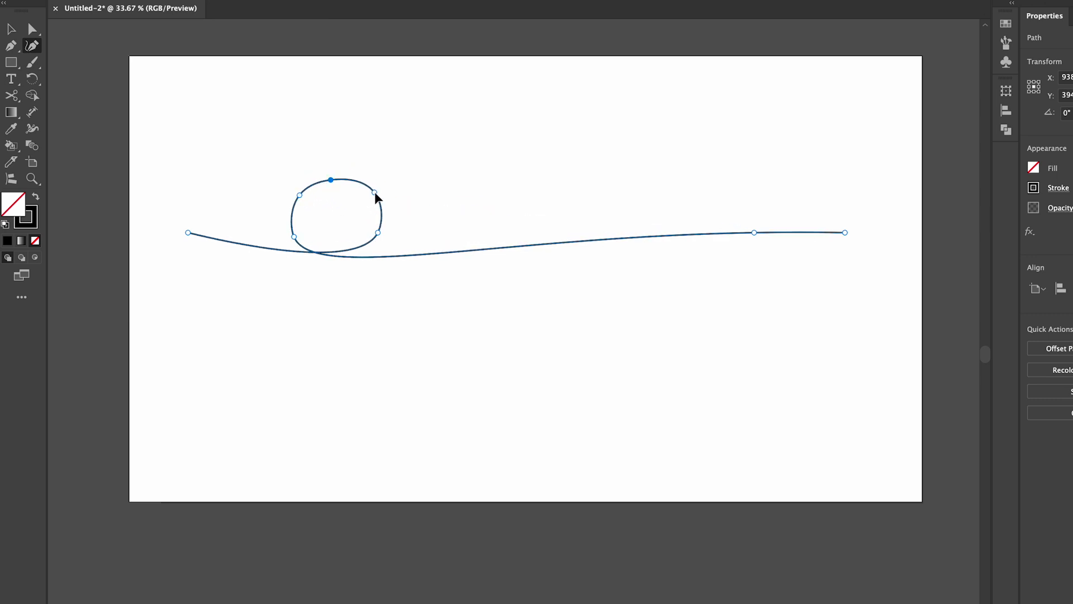
Step: Add curvature points on both sides of the loop's crossing to shape its base, and deselect the path
click(299, 252)
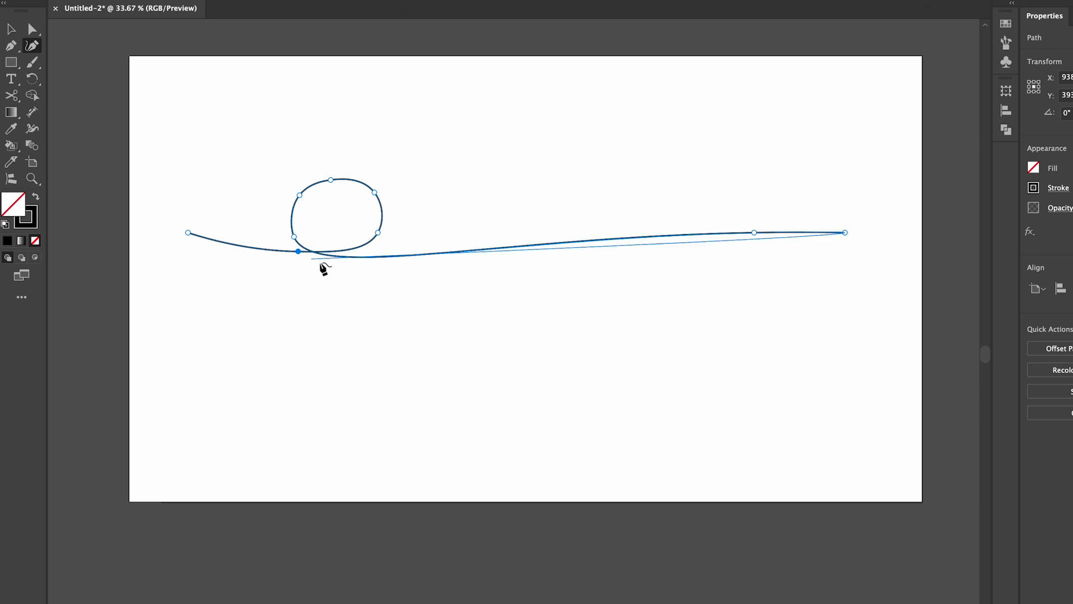
click(363, 257)
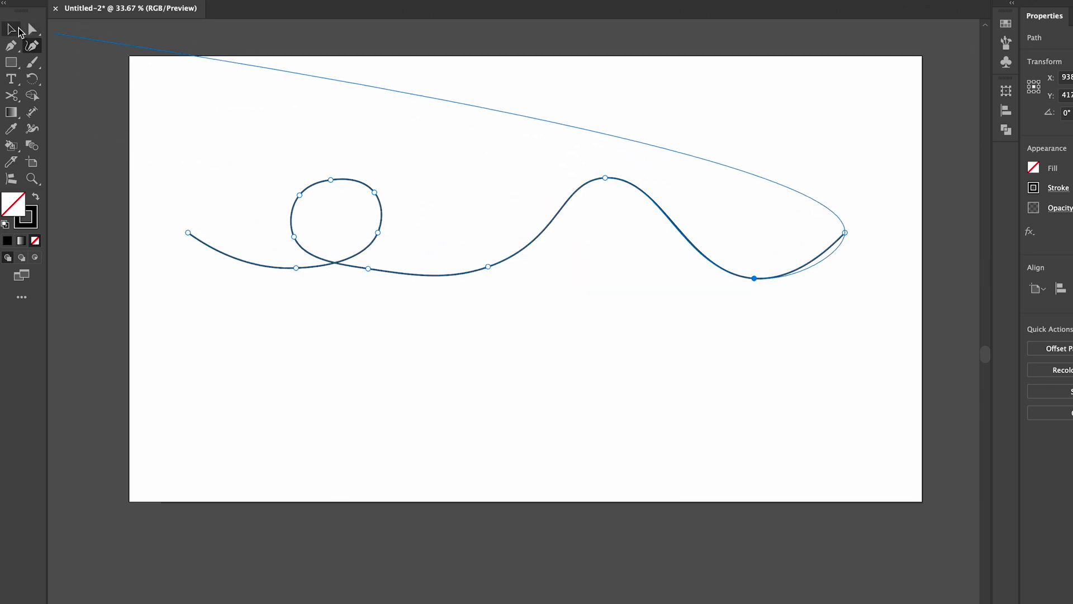
key(v)
click(247, 116)
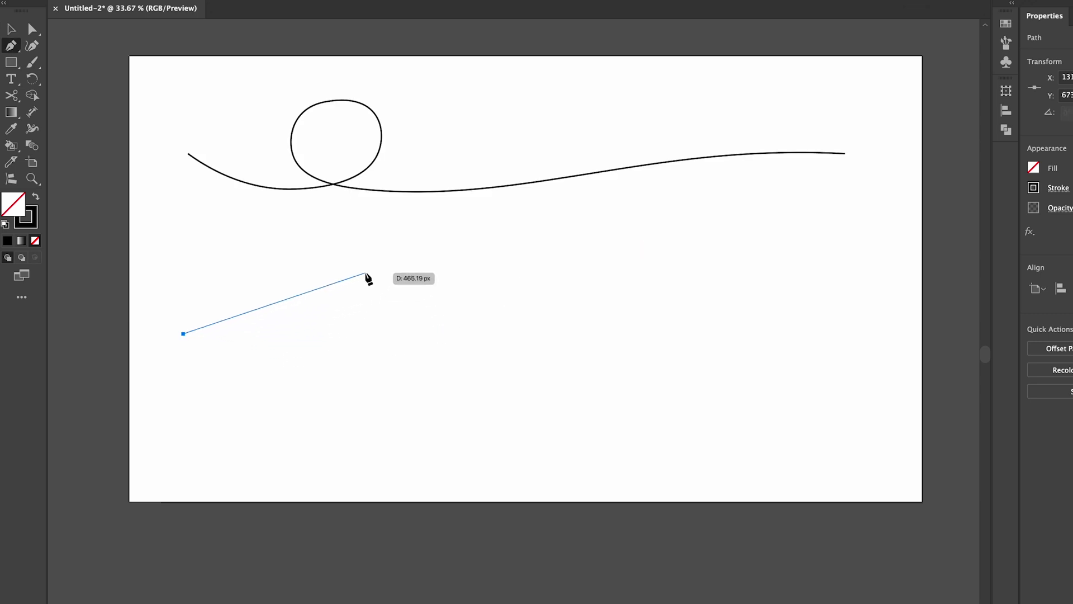
Step: Draw a second looping curve below the first with the Pen tool and add an anchor at the lower left of its loop
drag(369, 301, 381, 258)
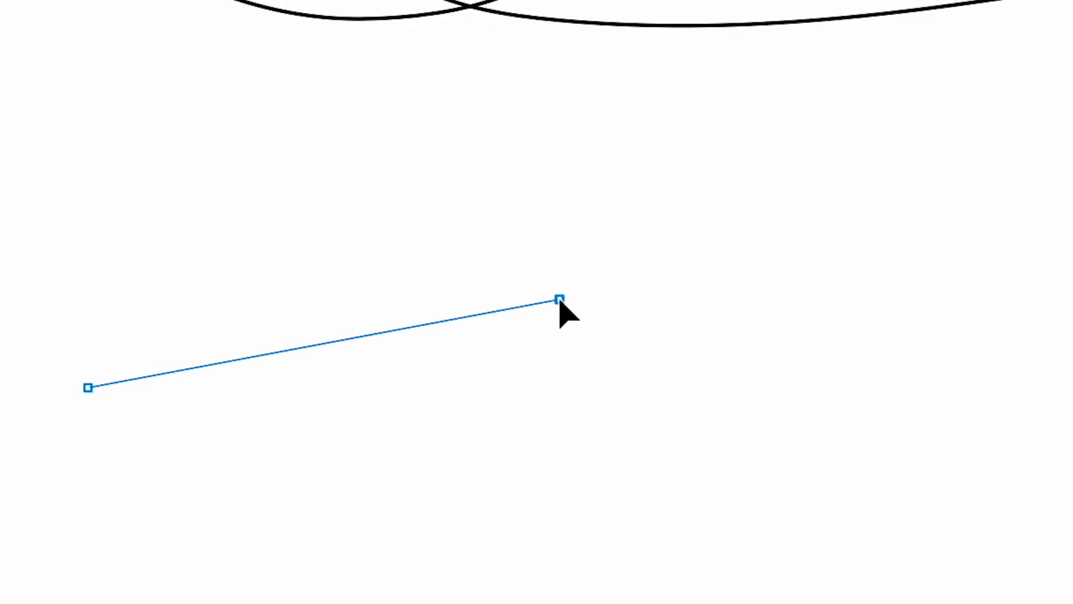
mouse_move(592, 196)
mouse_down()
mouse_move(576, 115)
mouse_move(525, 76)
mouse_move(618, 74)
mouse_move(552, 49)
mouse_up()
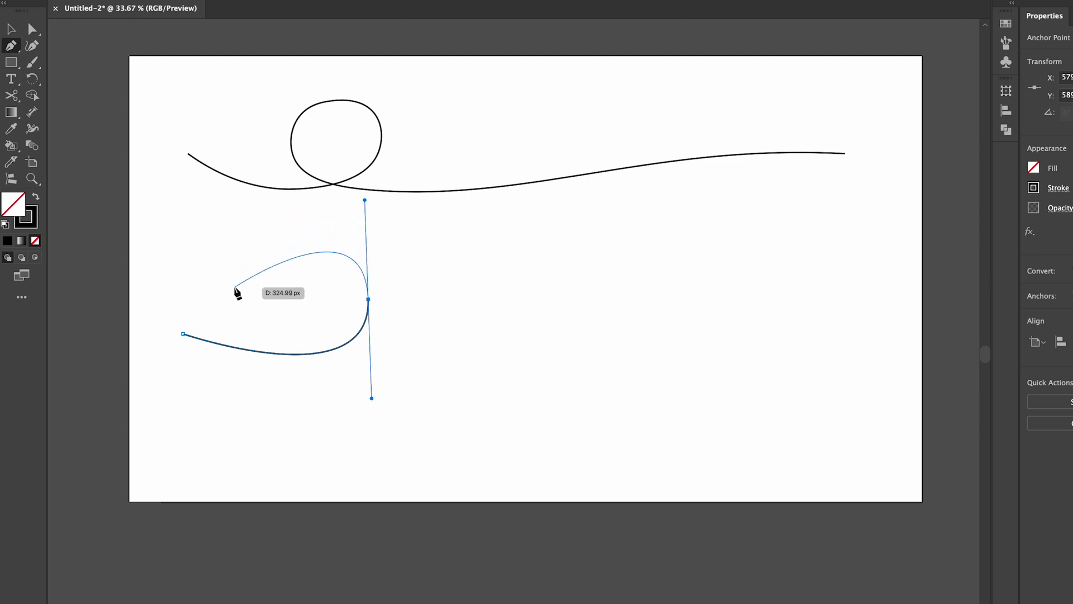
drag(269, 250, 376, 368)
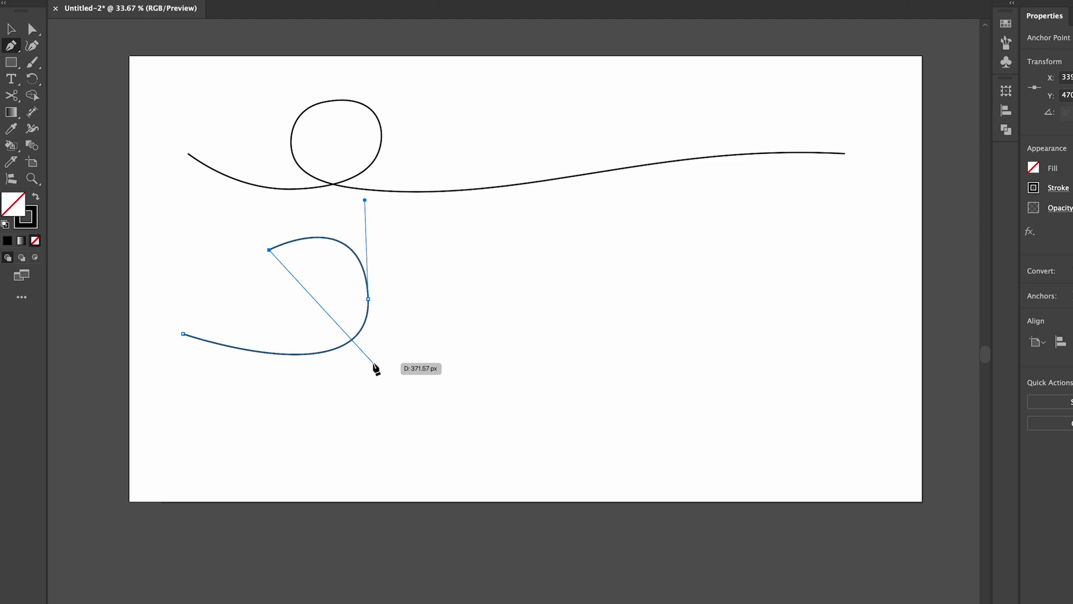
drag(463, 336, 801, 291)
click(279, 339)
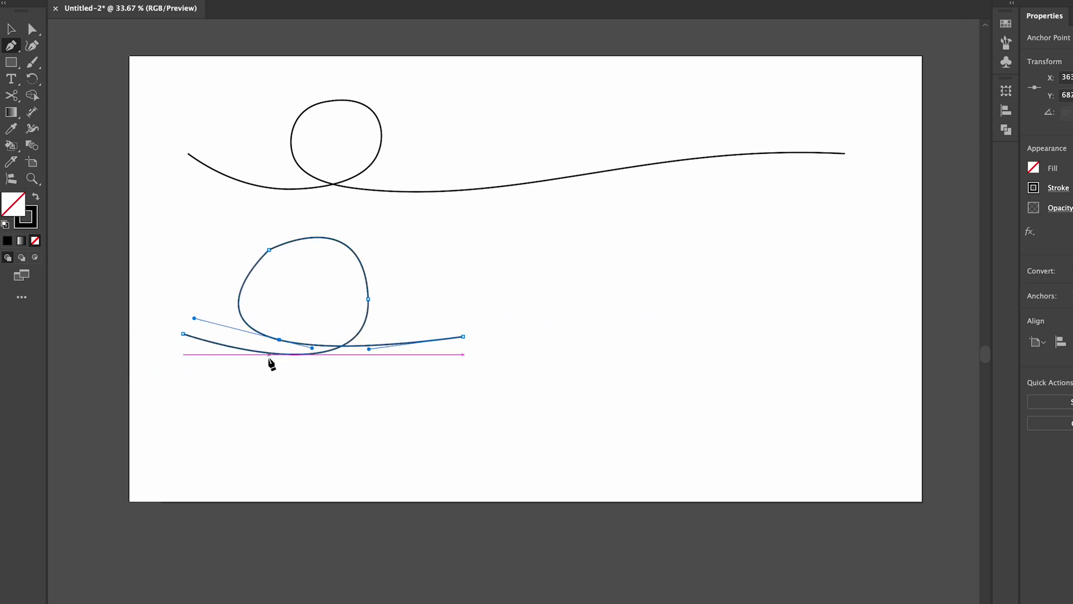
Step: Continue the second path through a wide second loop and a long rising curve to the artboard's right edge, and deselect it
drag(312, 349, 418, 519)
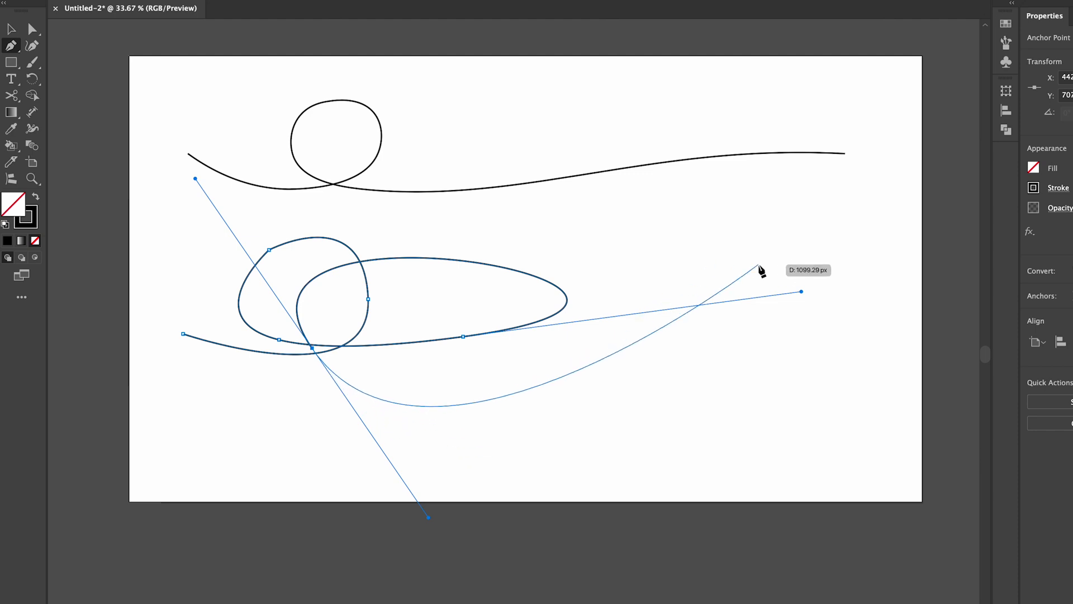
drag(759, 264, 977, 278)
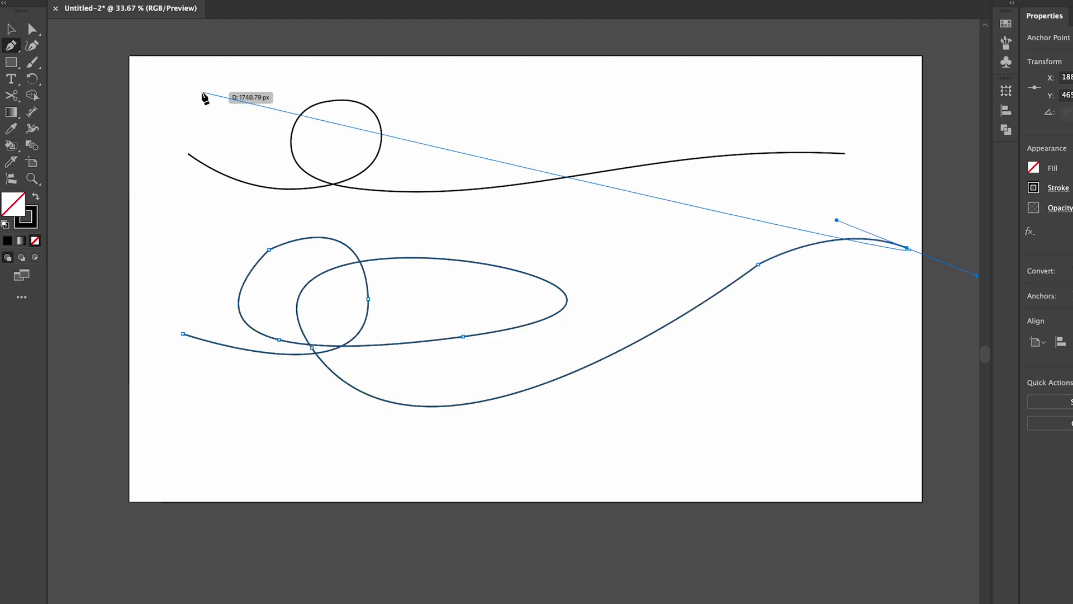
key(v)
click(198, 77)
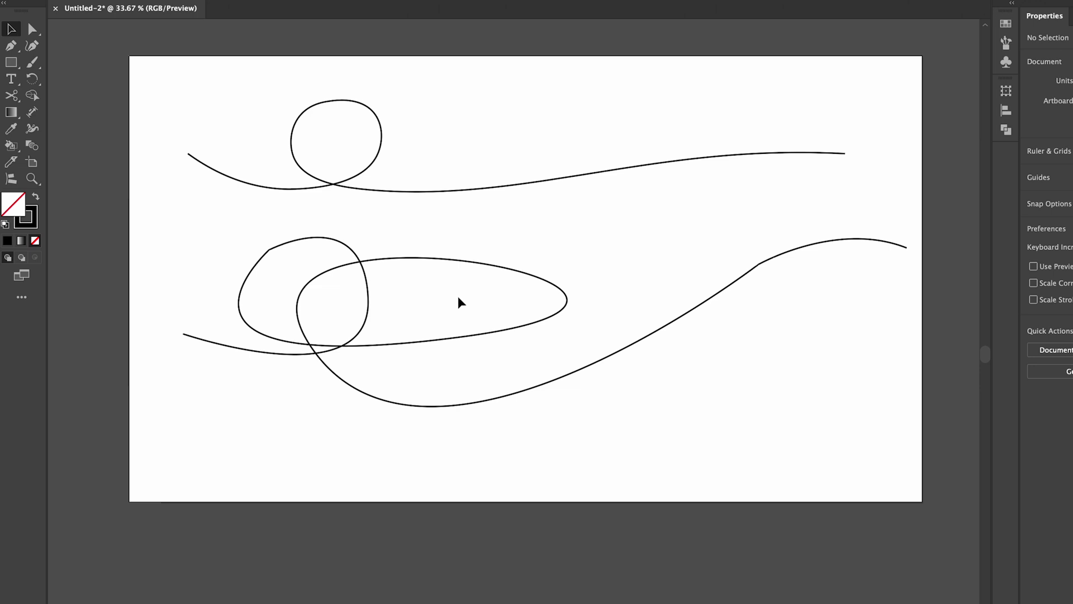
Step: Delete both looping curves and draw a straight horizontal line across the artboard's upper half with the Pen tool
drag(477, 263, 431, 90)
key(Delete)
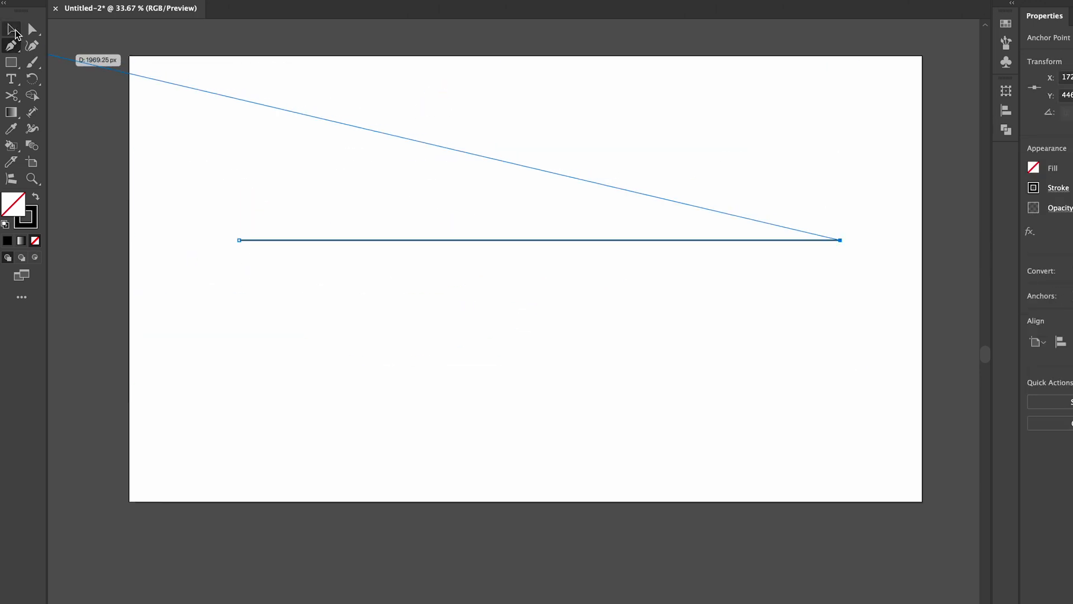
Step: Bend the straight line into a wave with the Curvature tool, adding a crest, a valley and a second, lower crest
click(32, 45)
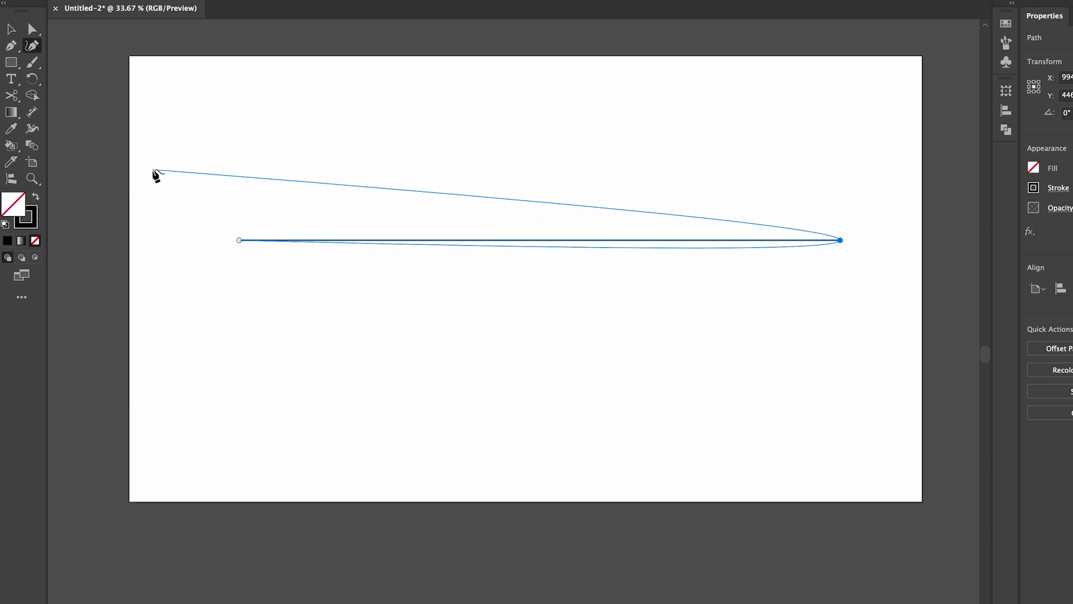
key(Escape)
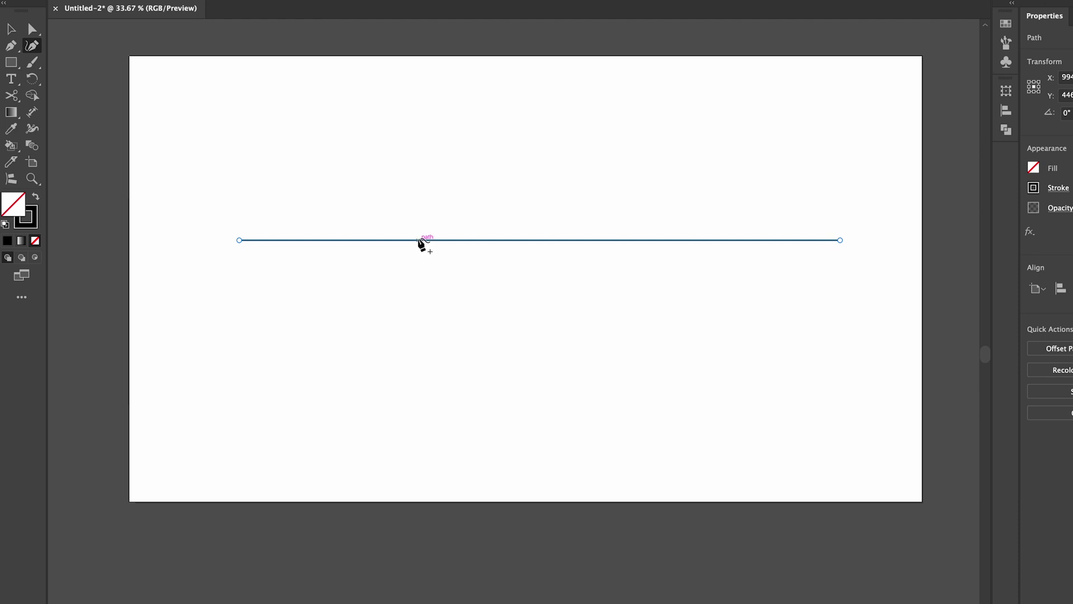
drag(375, 241, 374, 165)
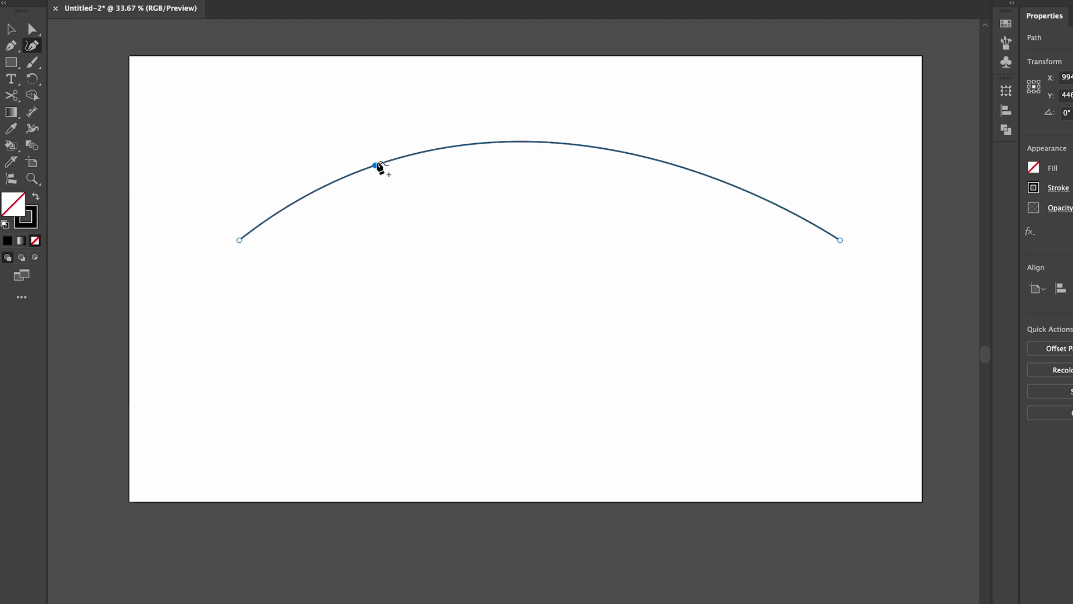
drag(541, 142, 562, 260)
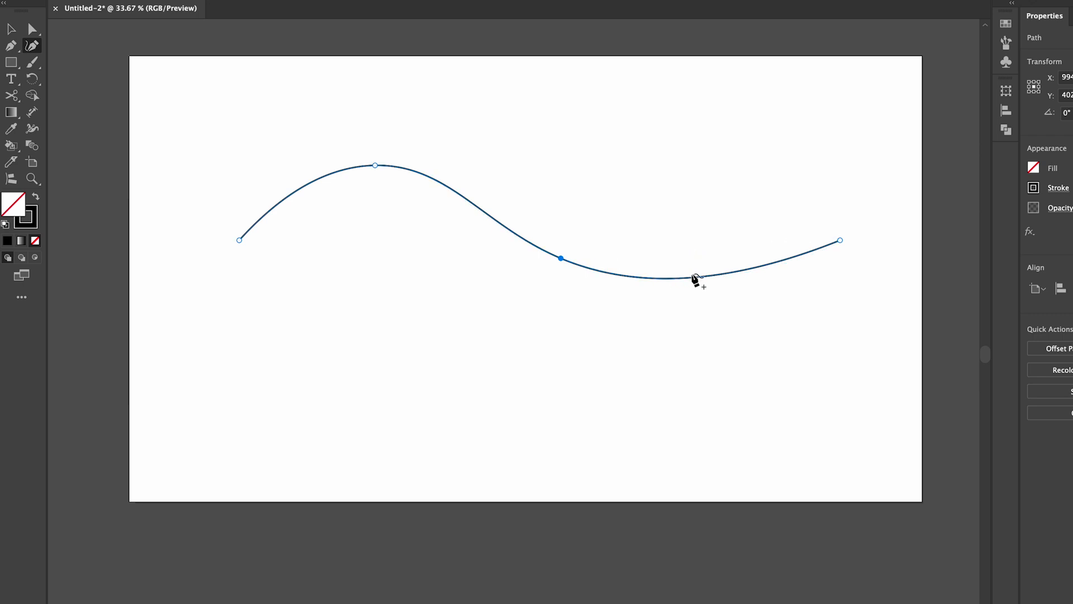
drag(698, 278, 700, 211)
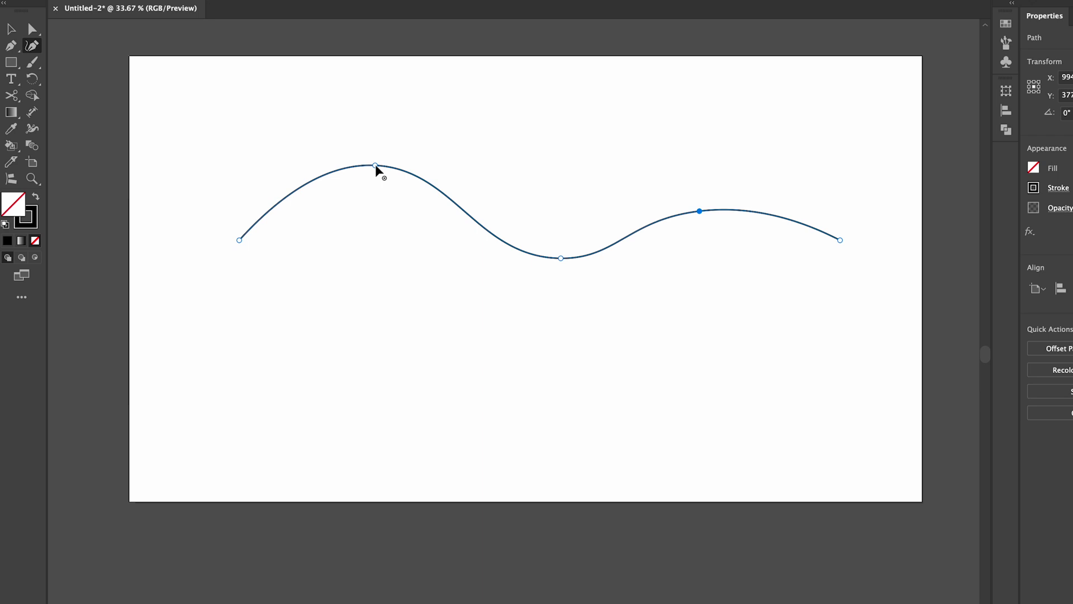
Step: Convert the wave's three inner curvature points to corner points, making a straight-sided zigzag, and deselect the path
double_click(375, 165)
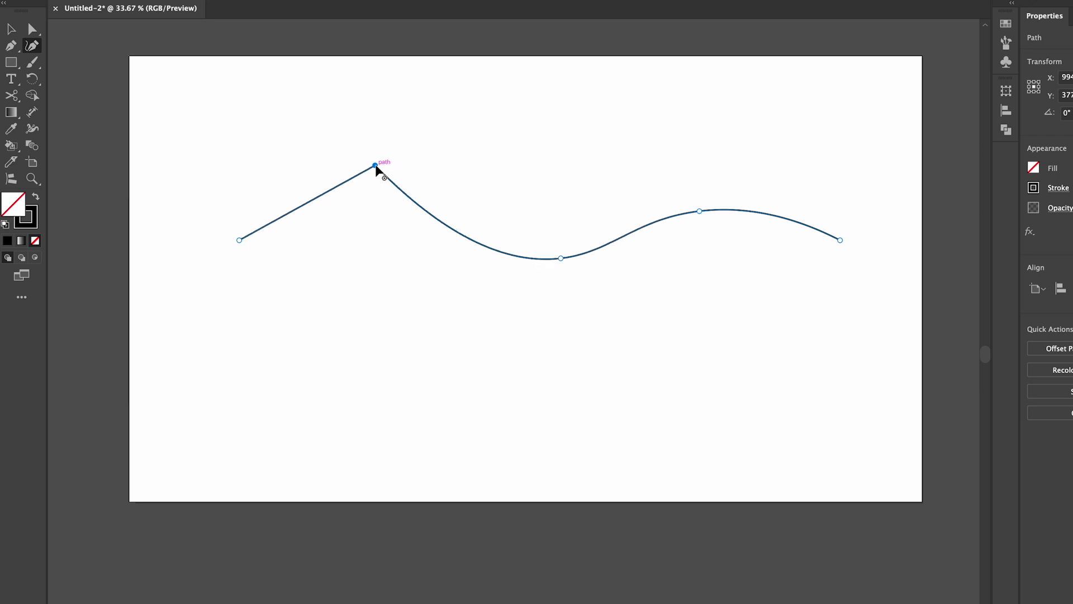
double_click(561, 258)
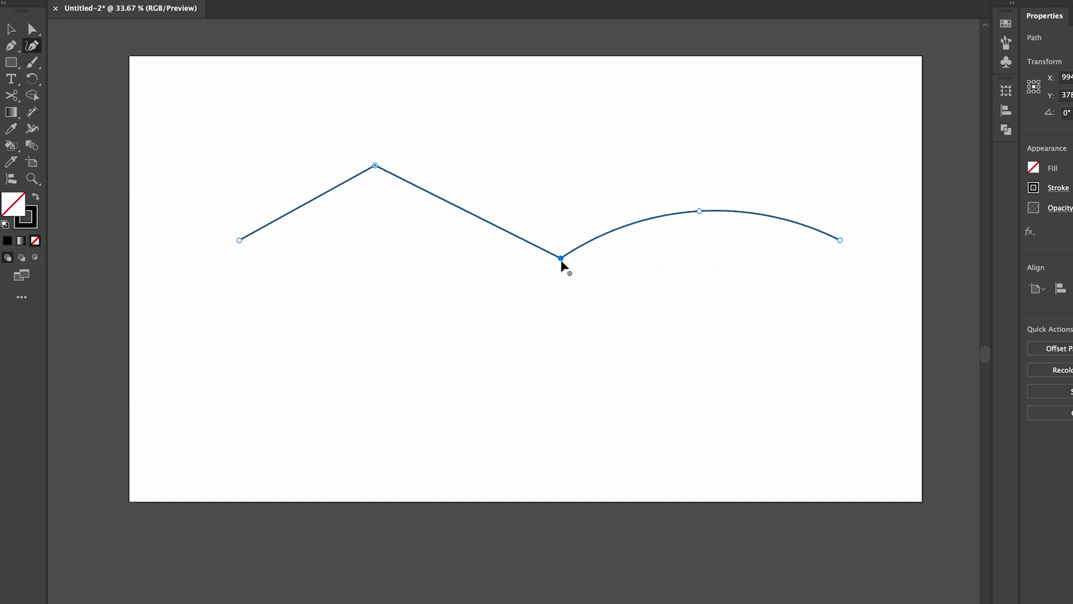
double_click(699, 212)
key(v)
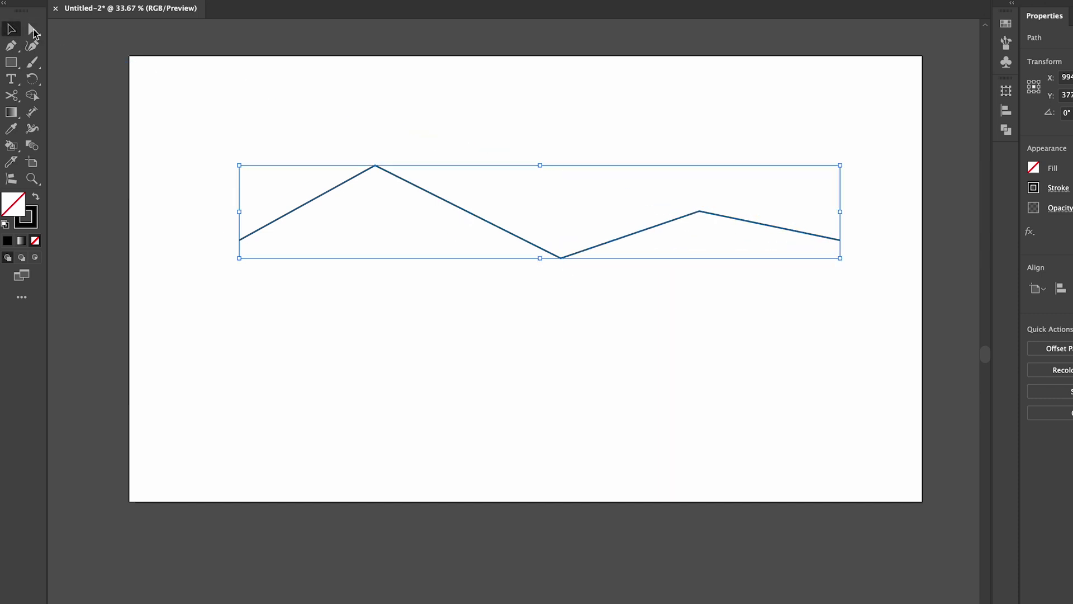
click(221, 89)
Step: Reselect the zigzag and convert its lowest corner point back to a smooth point with the Curvature tool
click(456, 207)
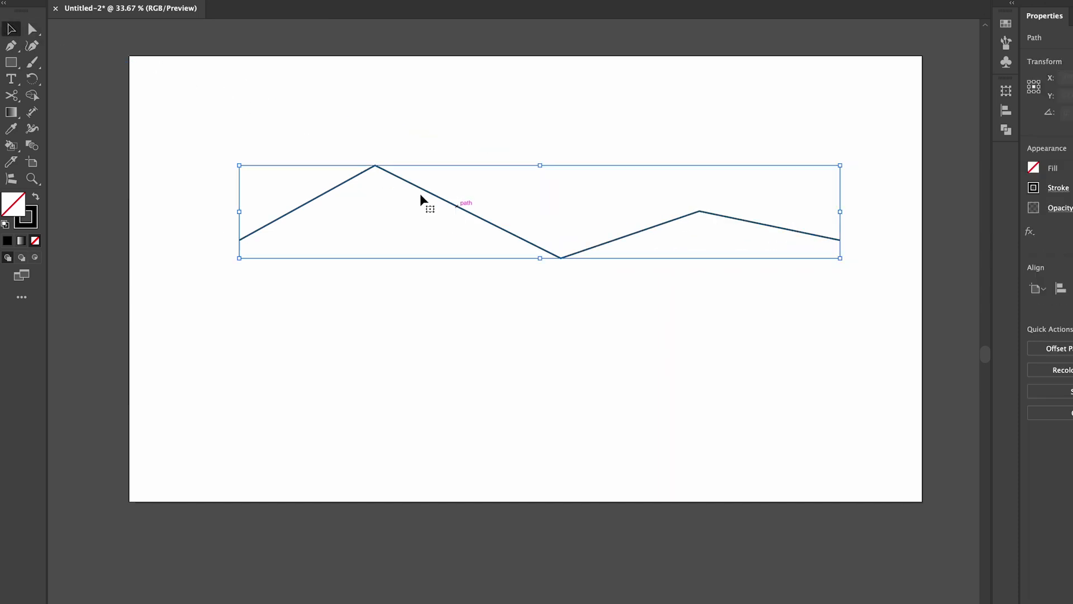
click(32, 46)
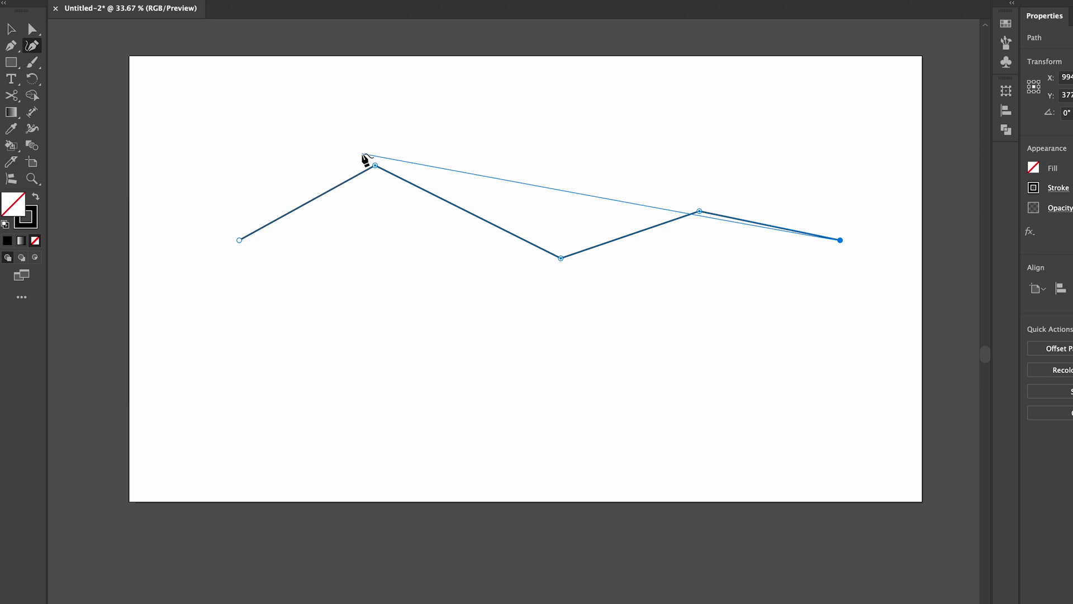
double_click(561, 258)
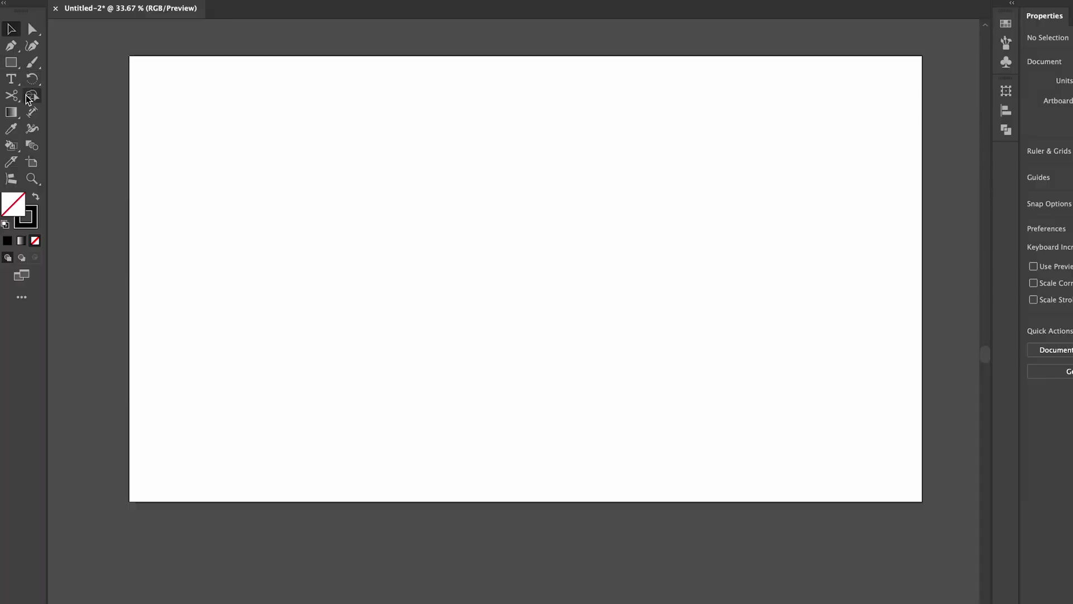
Step: Add the word "Design" as point text near the middle of the empty artboard
drag(14, 85, 61, 79)
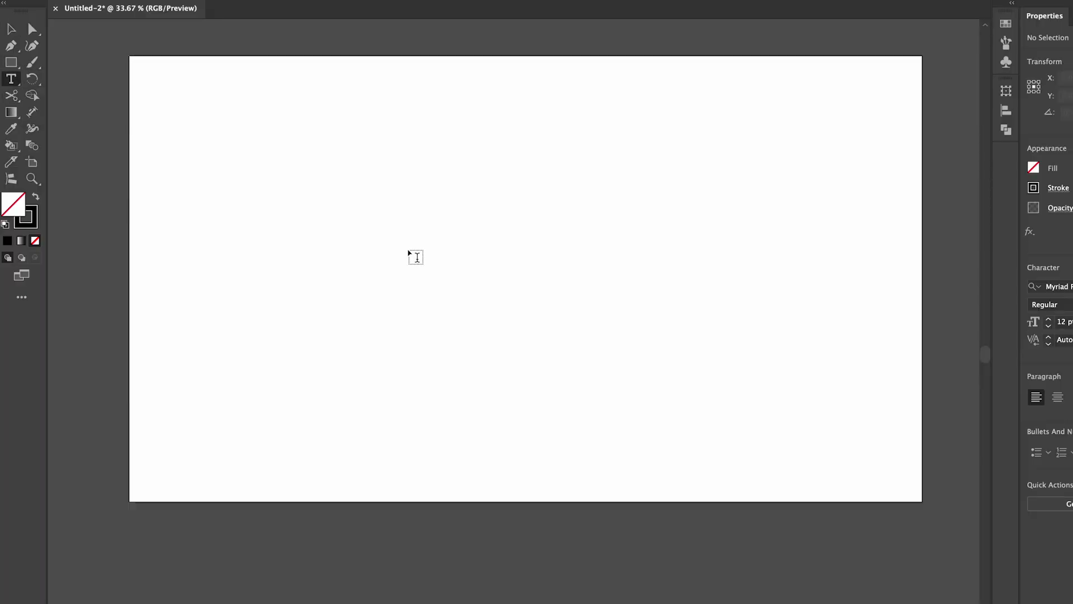
click(409, 249)
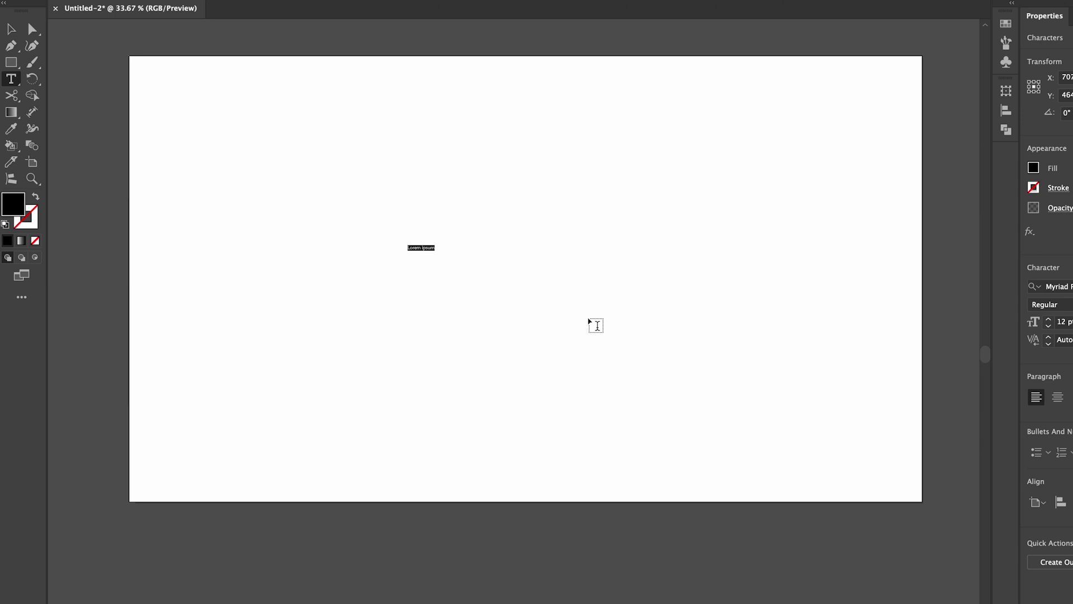
text(Design)
key(Escape)
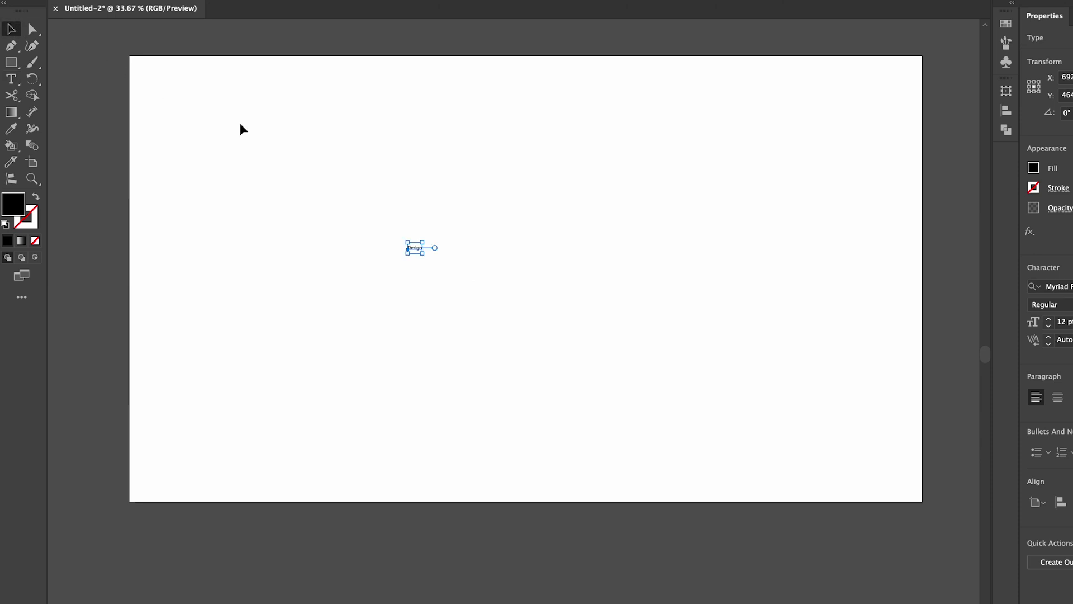
Step: Enlarge and reposition the word "Design" in the middle of the artboard and set its font to Impact
drag(426, 256, 863, 503)
drag(631, 316, 567, 274)
click(1056, 286)
text(imp)
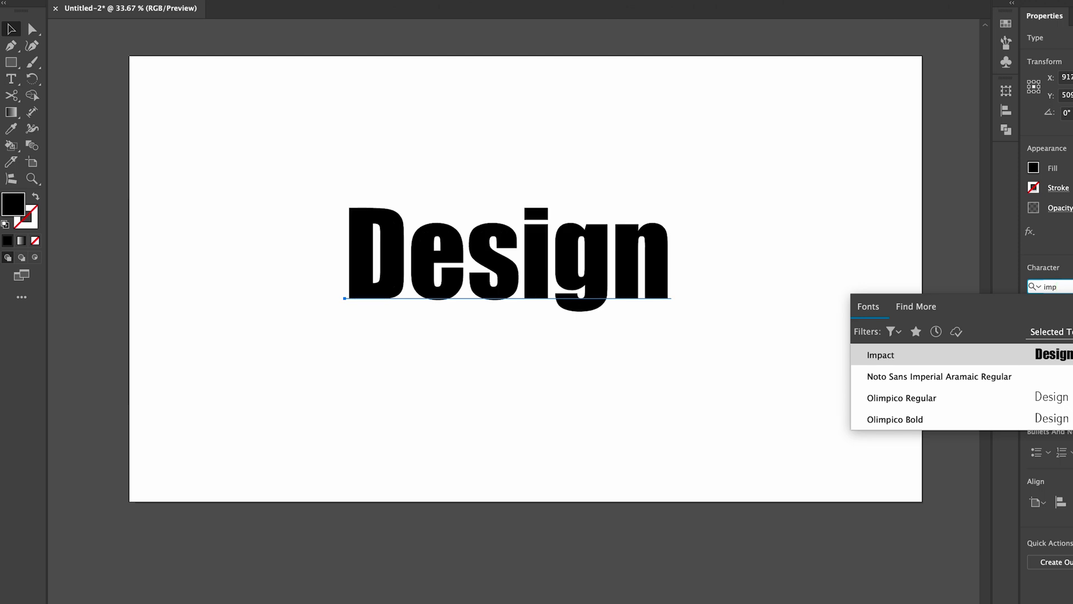
key(Return)
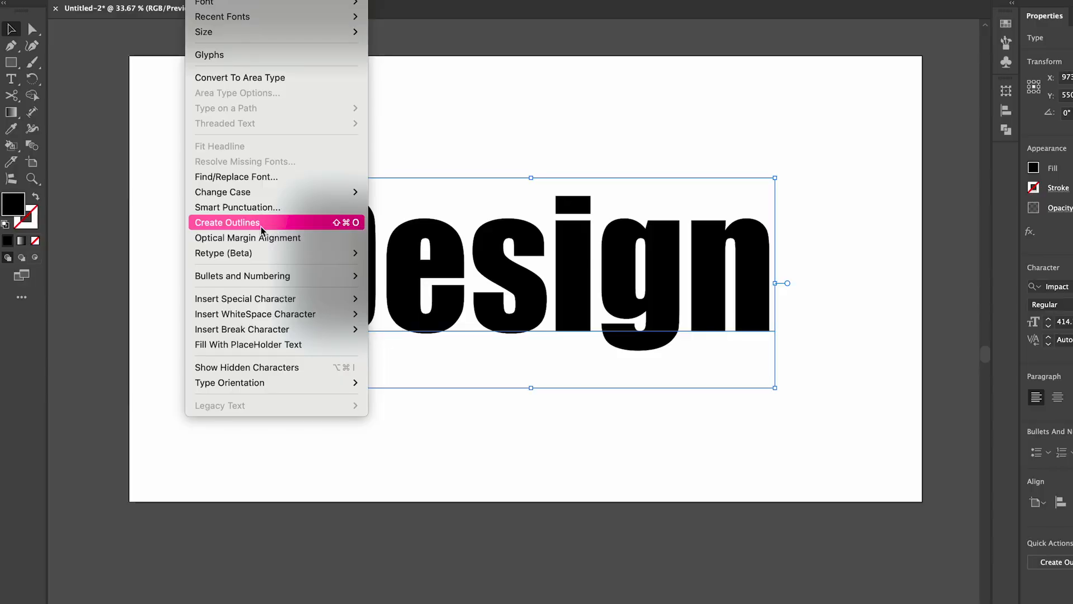
Step: Convert the "Design" text to outlines and deselect it
click(246, 223)
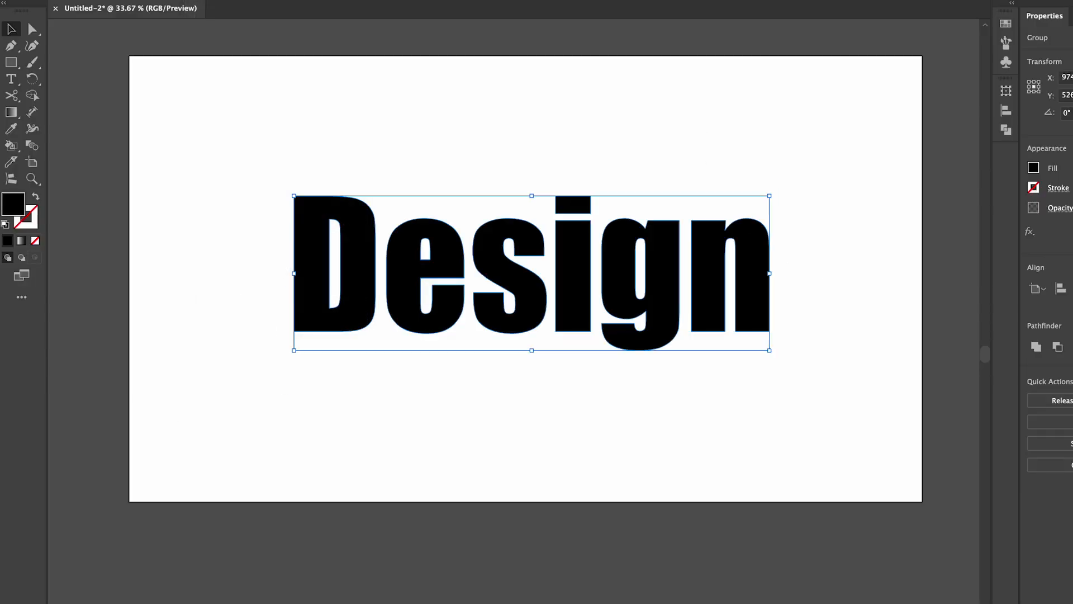
click(529, 165)
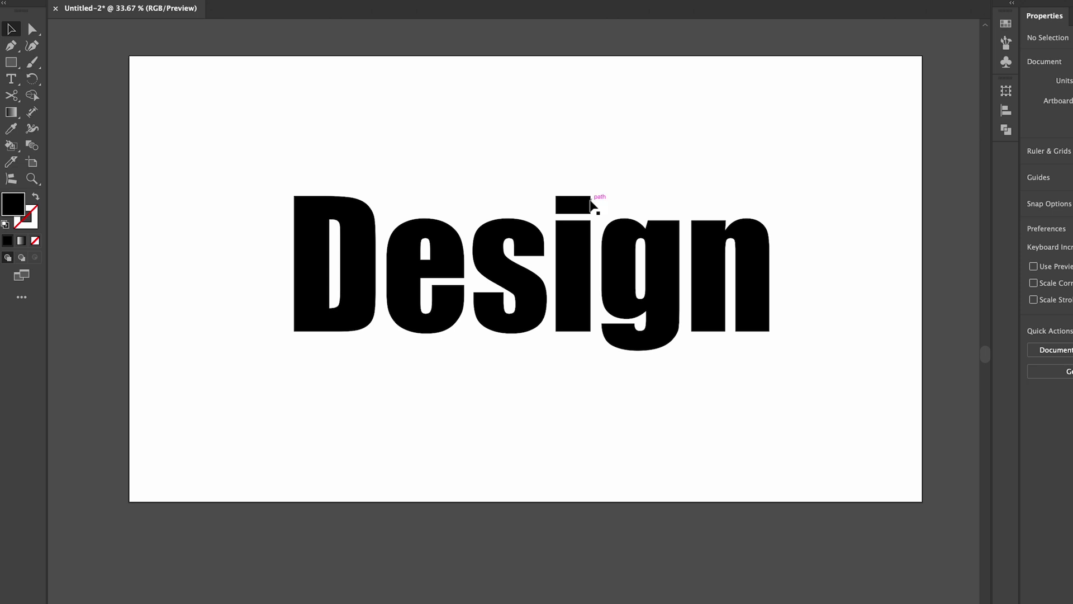
Step: Select the letter i and release its compound path so its dot is separate from the stem
scroll(592, 201, up, 3)
scroll(423, 211, left, 3)
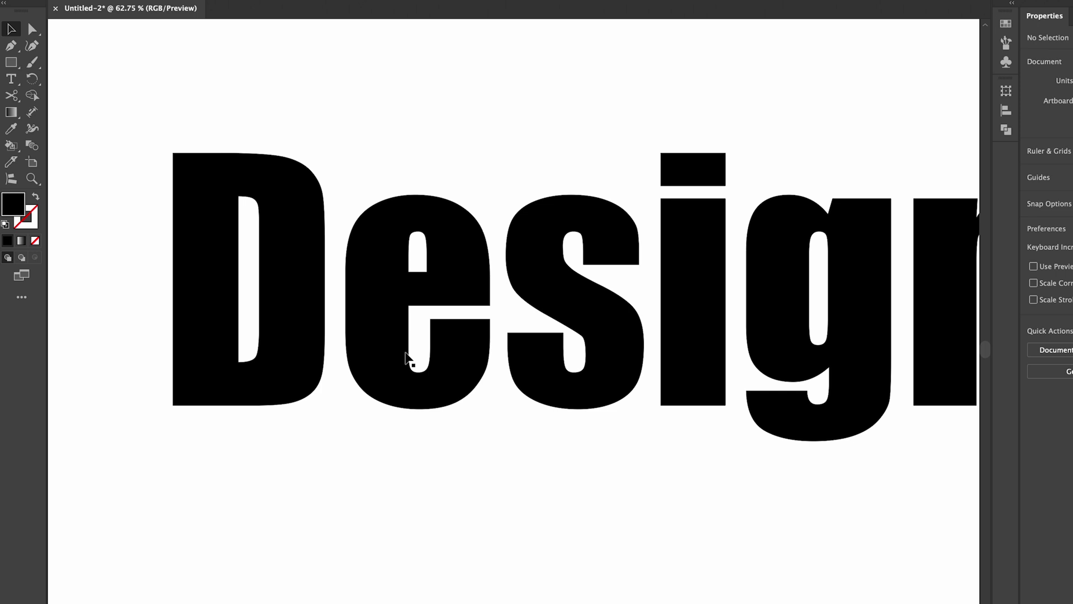
scroll(406, 358, right, 3)
scroll(406, 357, up, 1)
click(571, 211)
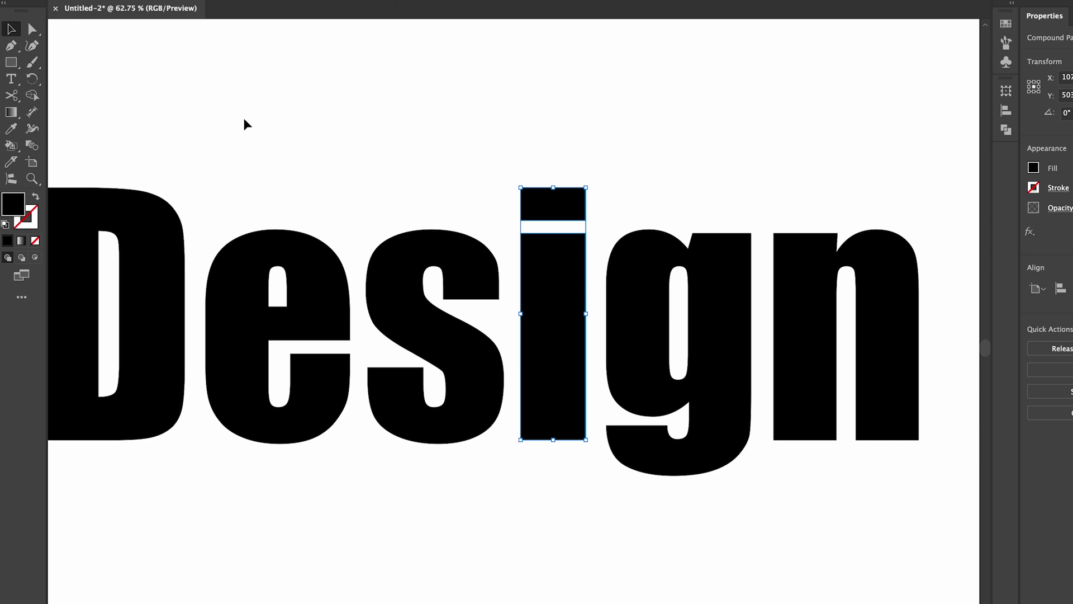
click(1063, 348)
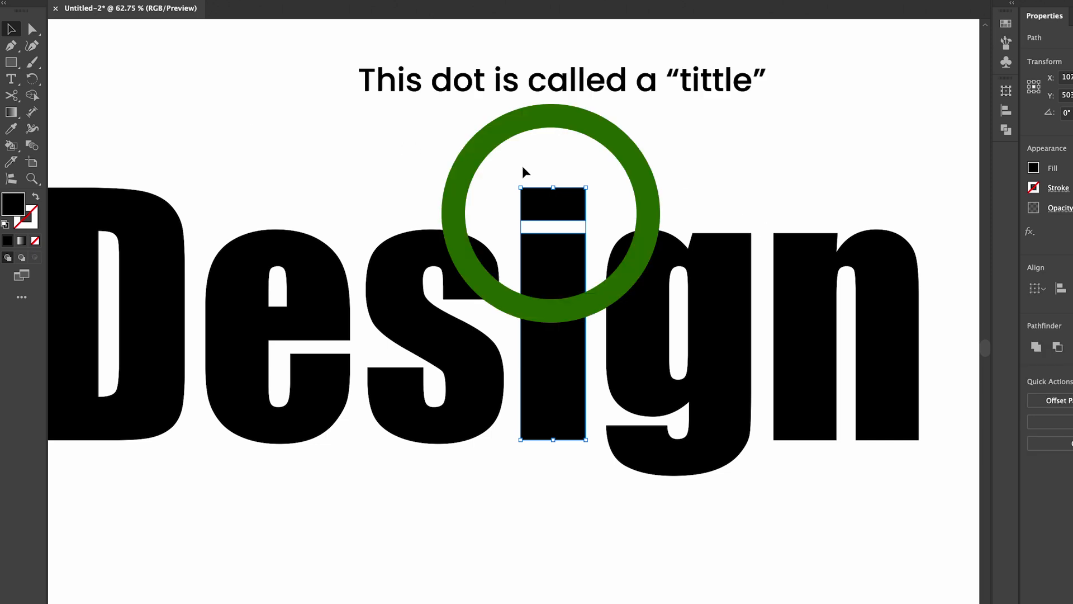
Step: Try to curve the i's rectangular dot by pulling handles out of its corners with the Anchor Point tool
drag(11, 45, 123, 63)
drag(585, 220, 625, 194)
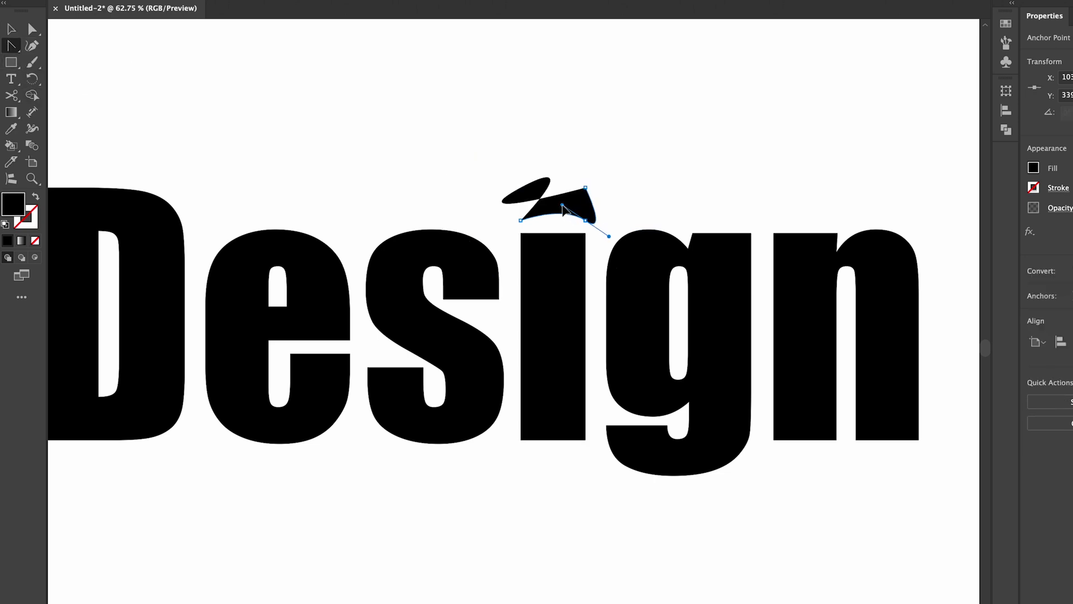
key(v)
click(468, 196)
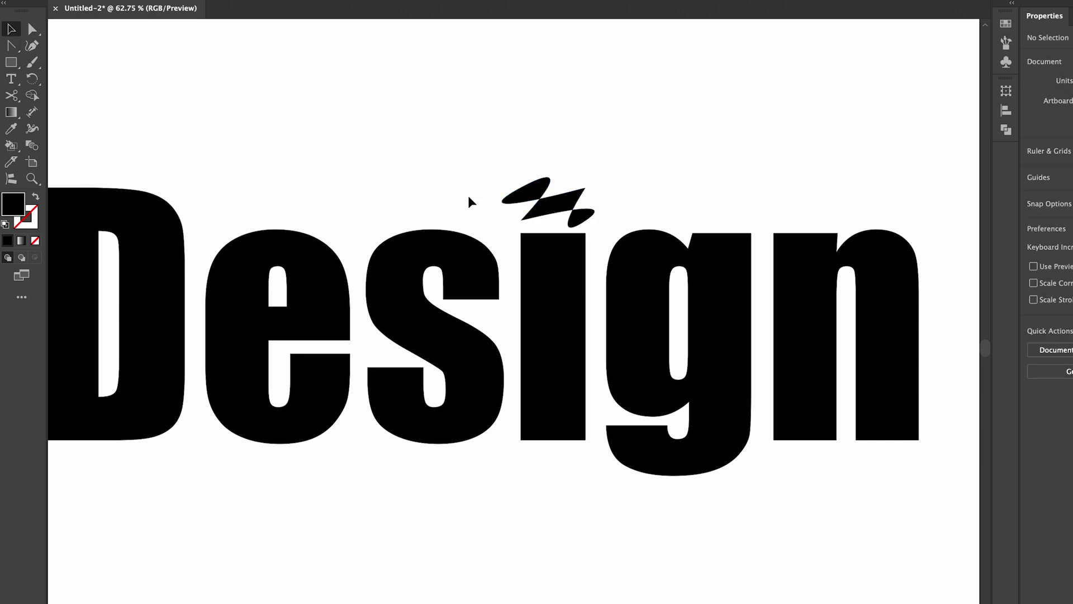
Step: Undo the Anchor Point edits to restore the i's rectangular dot
key(ctrl+z)
key(ctrl+z)
key(ctrl+z)
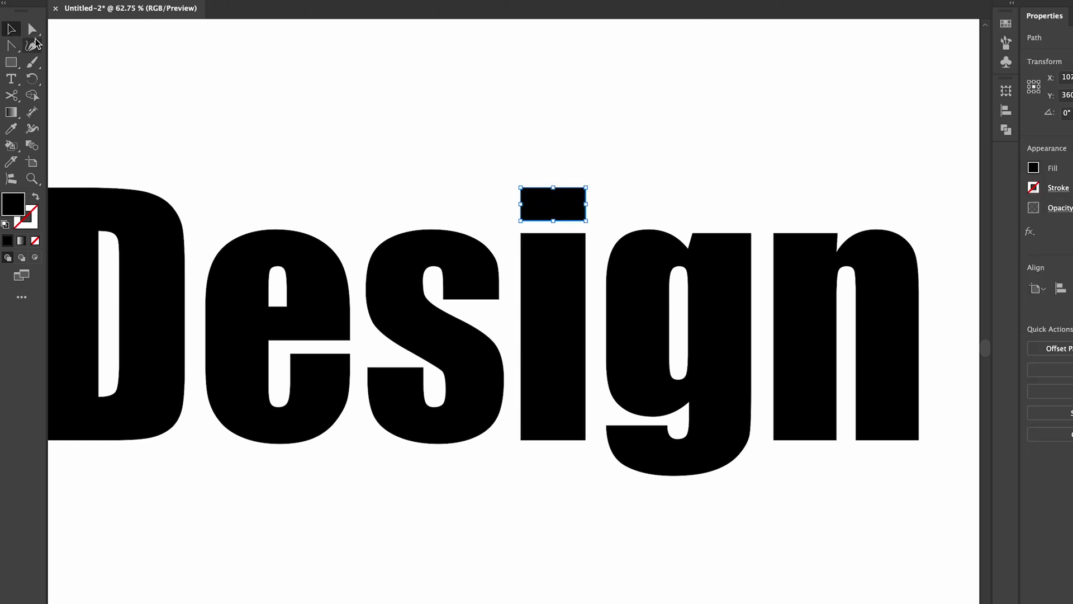
Step: Turn the i's rectangular dot into an oval by converting its four corners to smooth points with the Curvature tool, without extra points
click(34, 44)
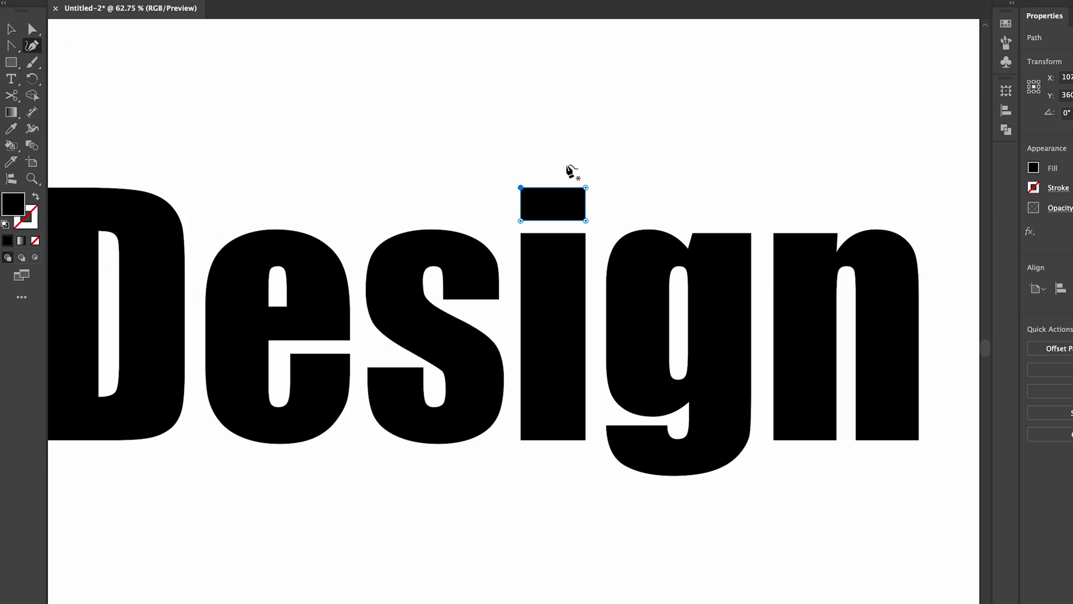
drag(555, 188, 553, 164)
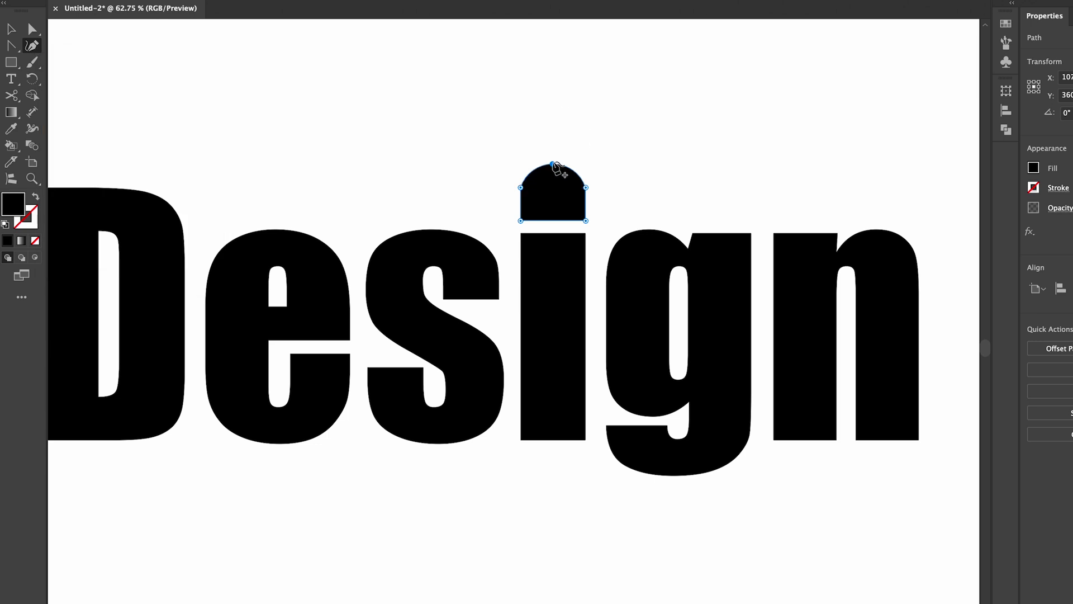
double_click(521, 187)
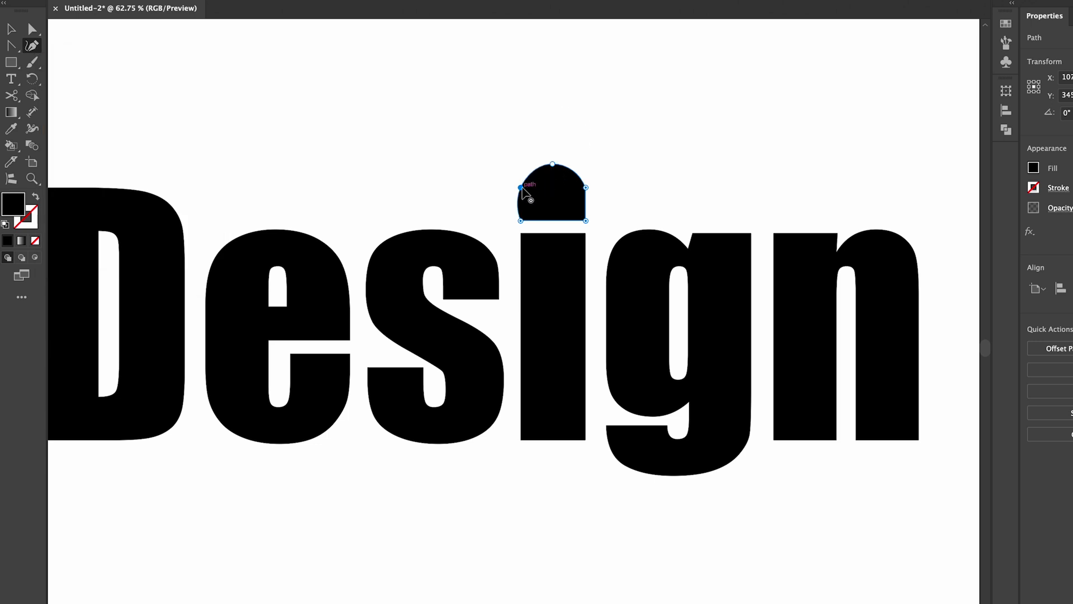
click(552, 164)
key(Delete)
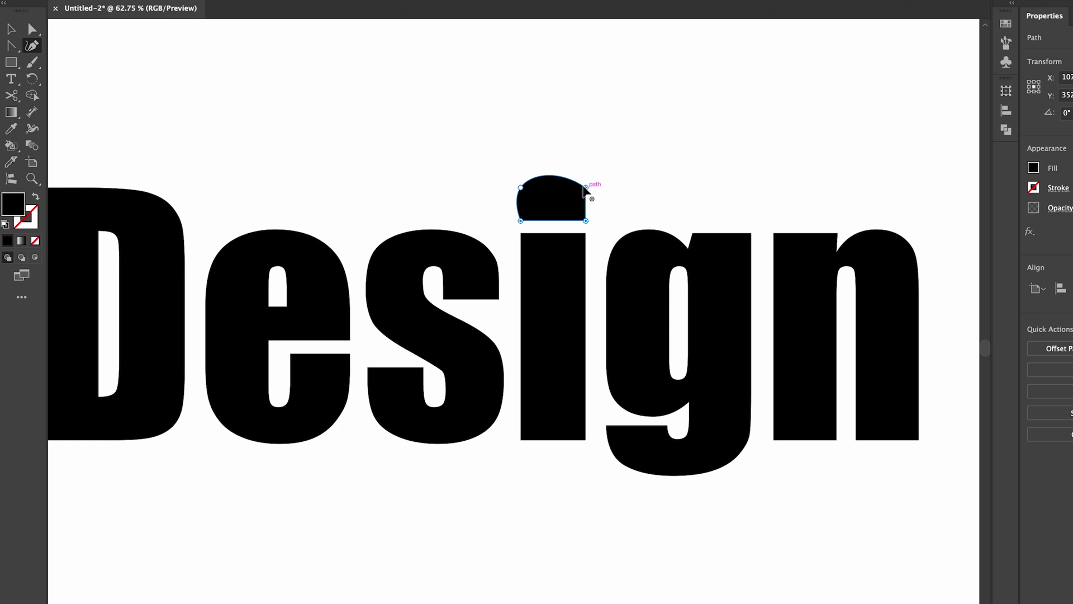
double_click(585, 188)
double_click(586, 220)
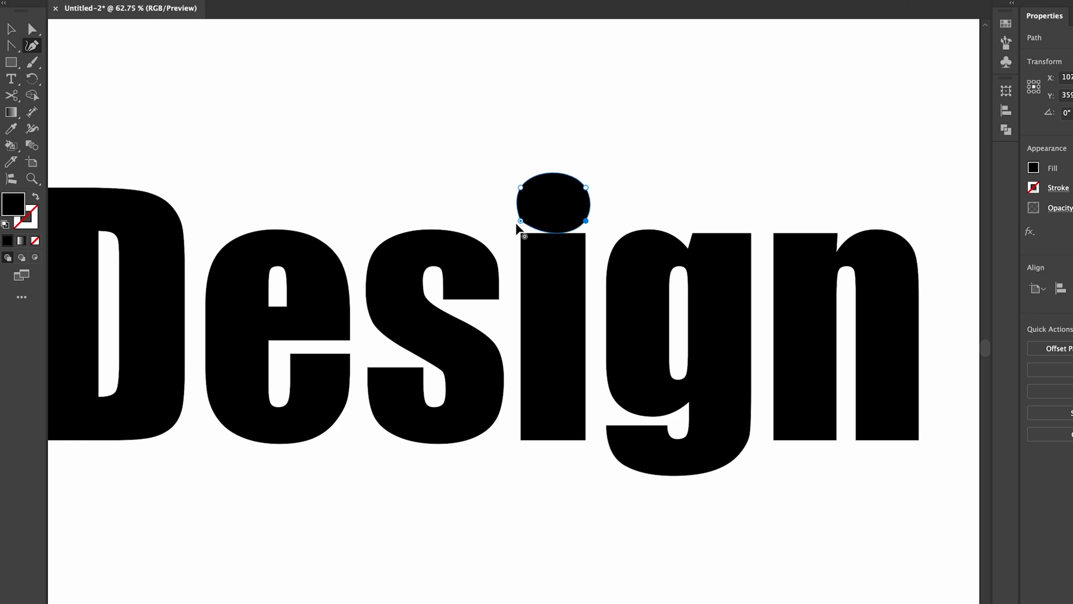
double_click(520, 221)
Step: Move the rounded dot straight up so it clears the i's stem, and deselect it
click(11, 29)
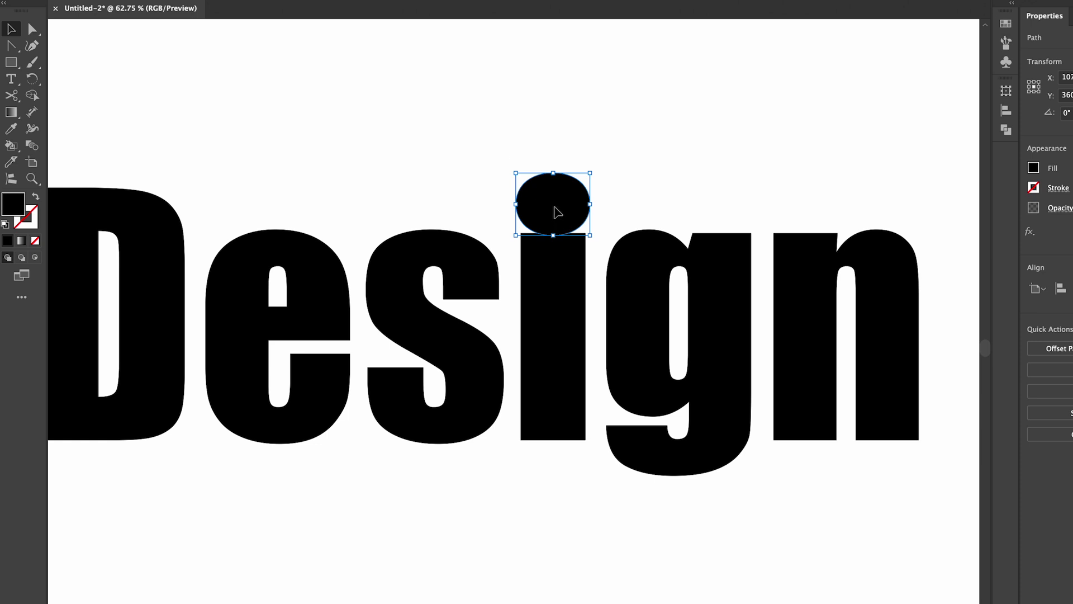
mouse_move(555, 211)
mouse_down()
mouse_move(557, 177)
mouse_move(555, 194)
mouse_up()
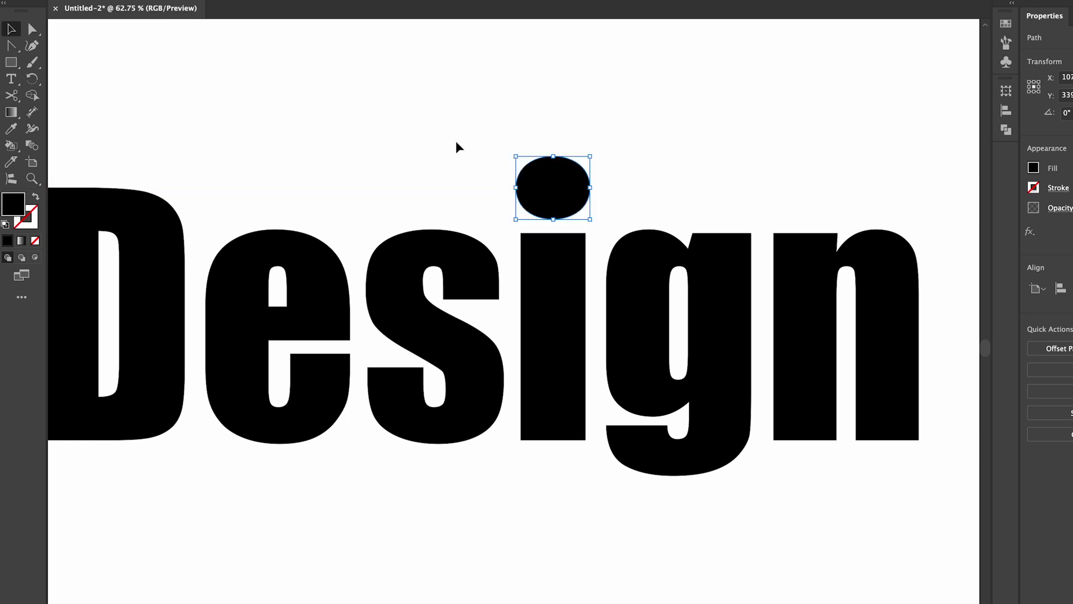
click(394, 108)
Step: Reshape the g's straight outer side with the Curvature tool, smoothing its upper outer corner and pulling the side into a wavy curve
scroll(394, 106, down, 3)
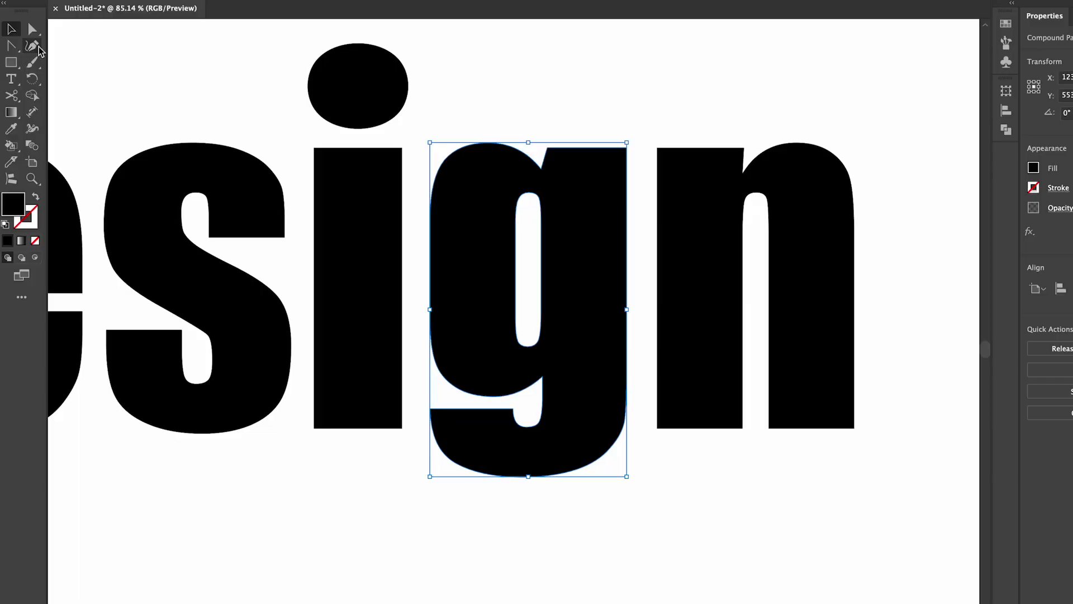
click(38, 47)
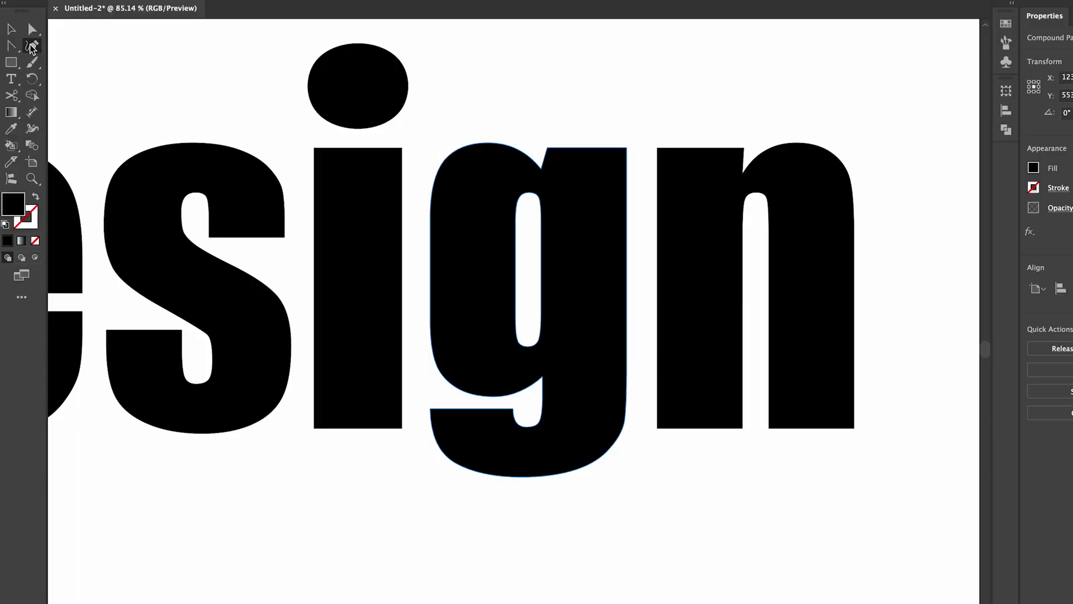
double_click(627, 149)
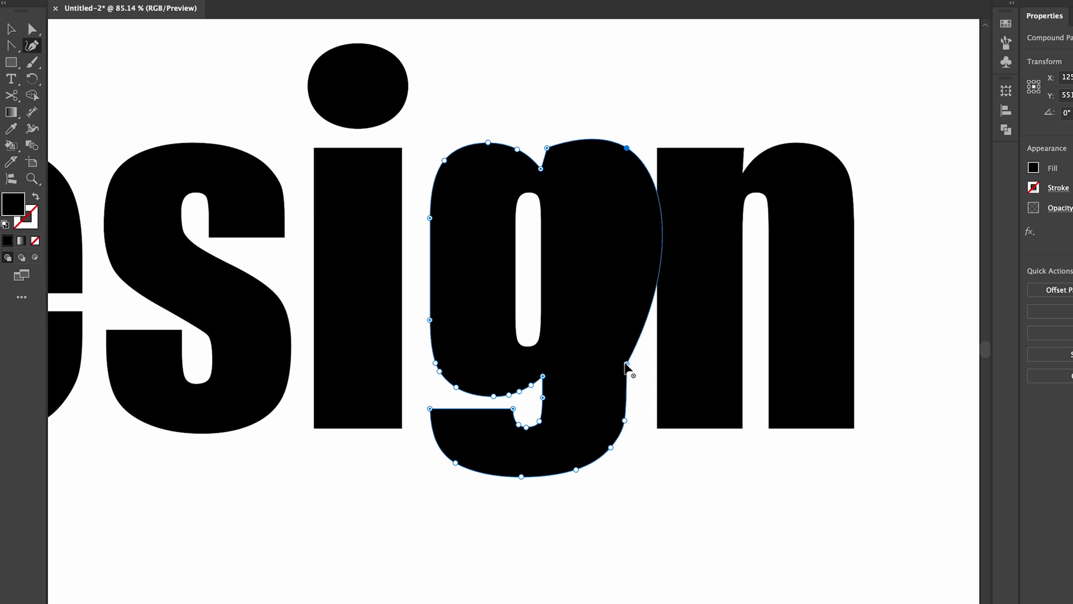
drag(626, 364, 632, 338)
double_click(631, 336)
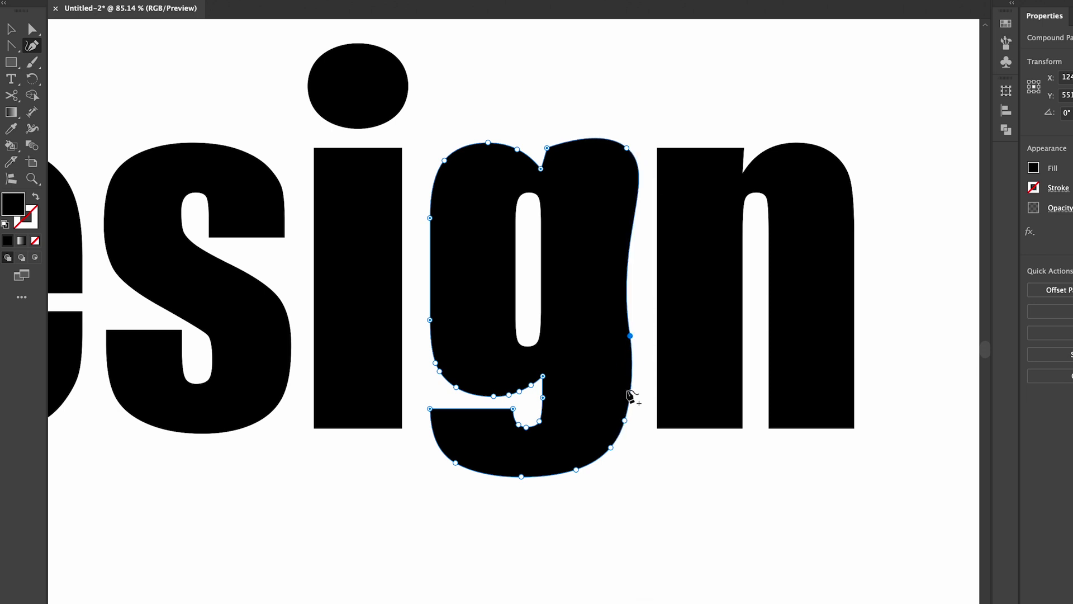
drag(631, 336, 604, 274)
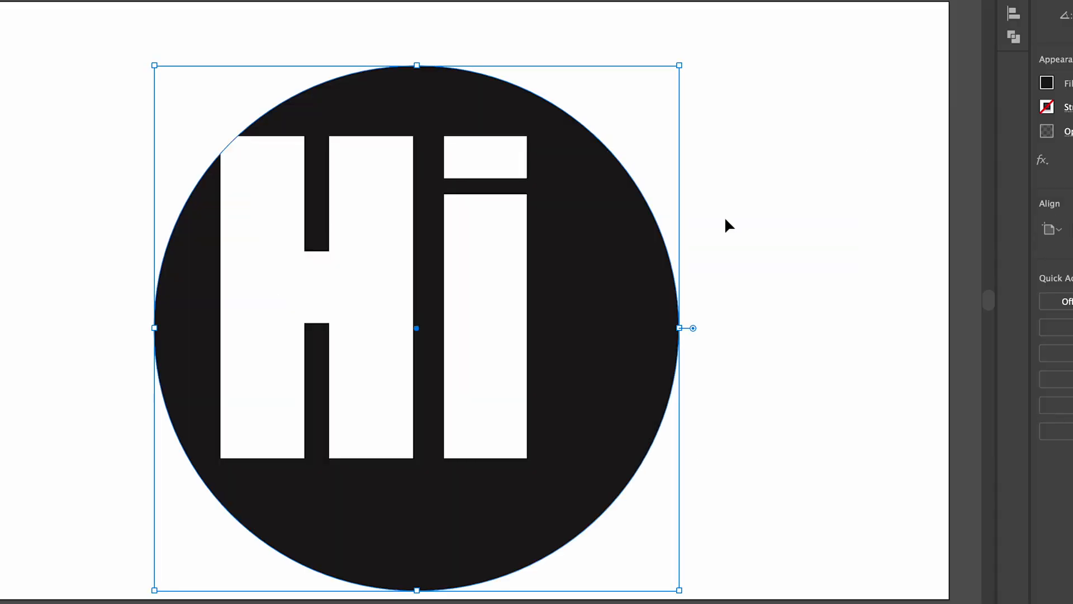
Step: Move the black circle up behind the "Hi" lettering and reshape its upper-right edge with three added Curvature points
drag(655, 336, 623, 301)
key(shift+grave)
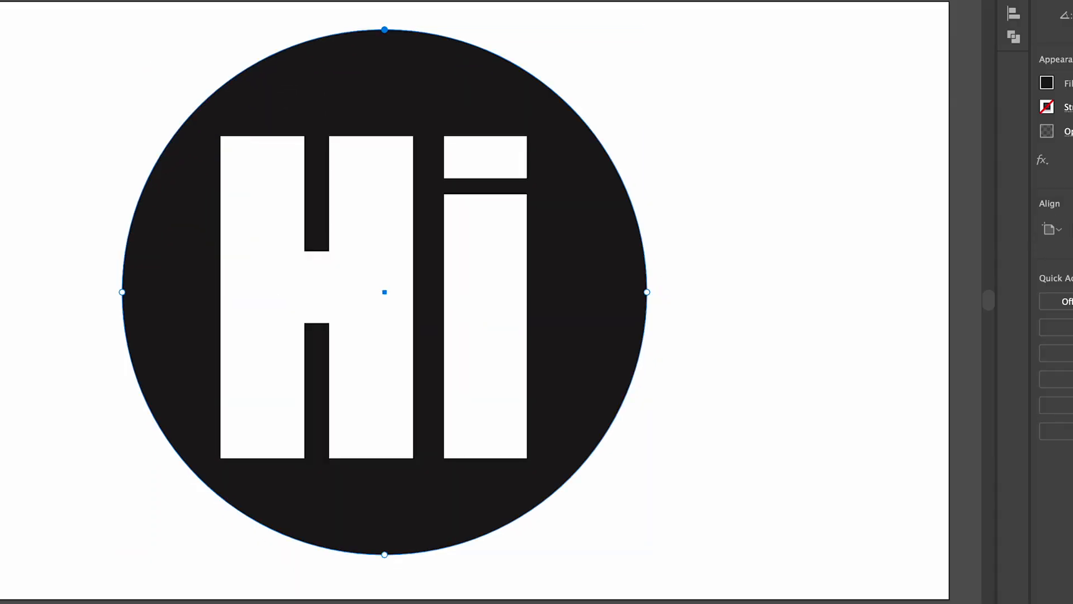
drag(538, 79, 482, 100)
drag(535, 144, 568, 100)
drag(635, 196, 588, 260)
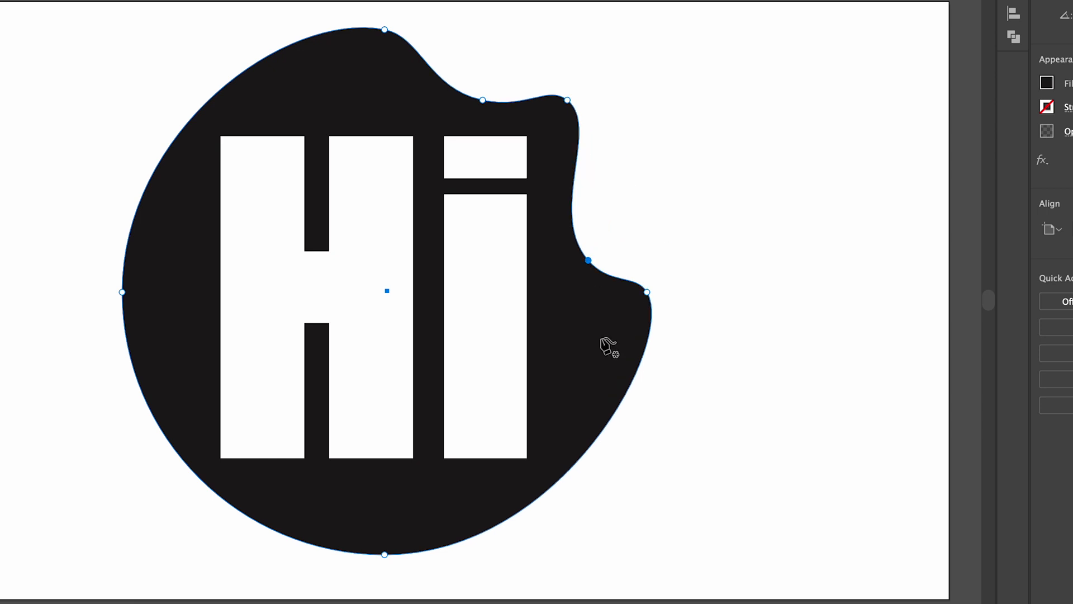
Step: Pull six more Curvature points around the circle's lower and left edges to turn it into an irregular wavy blob
drag(621, 413, 519, 367)
drag(472, 414, 570, 471)
drag(234, 498, 294, 460)
drag(204, 392, 143, 450)
drag(150, 210, 220, 222)
drag(279, 164, 162, 96)
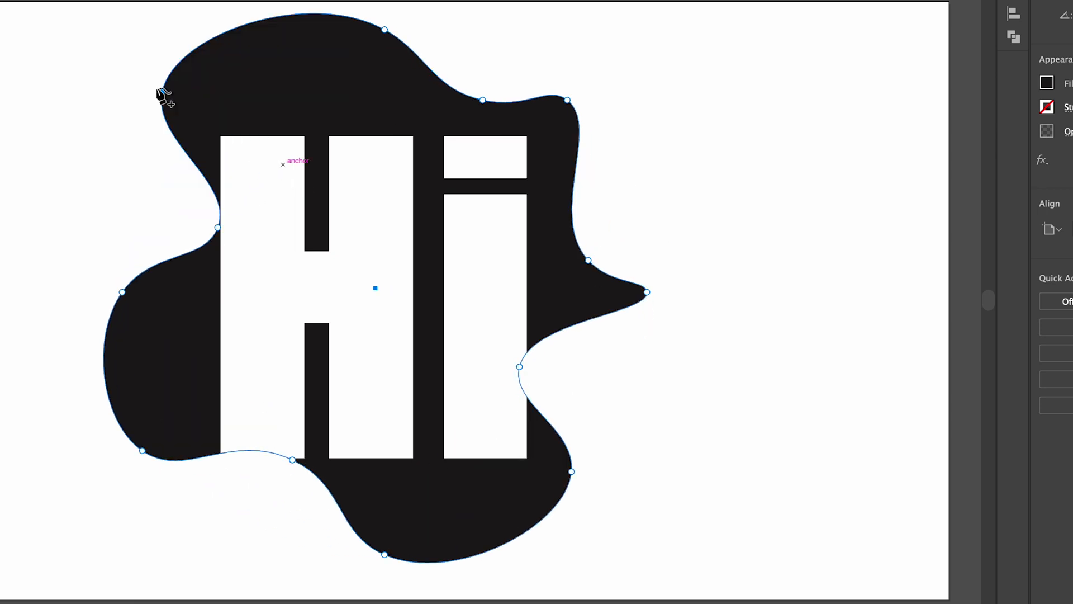
Step: Enlarge the black blob sideways and reposition it so it surrounds the "Hi" lettering
key(v)
drag(647, 288, 731, 288)
drag(613, 300, 572, 312)
Step: Isolate the dot of the i in "Hi" and reshape it with the Curvature tool by smoothing its corners and bending its edges inward
click(348, 156)
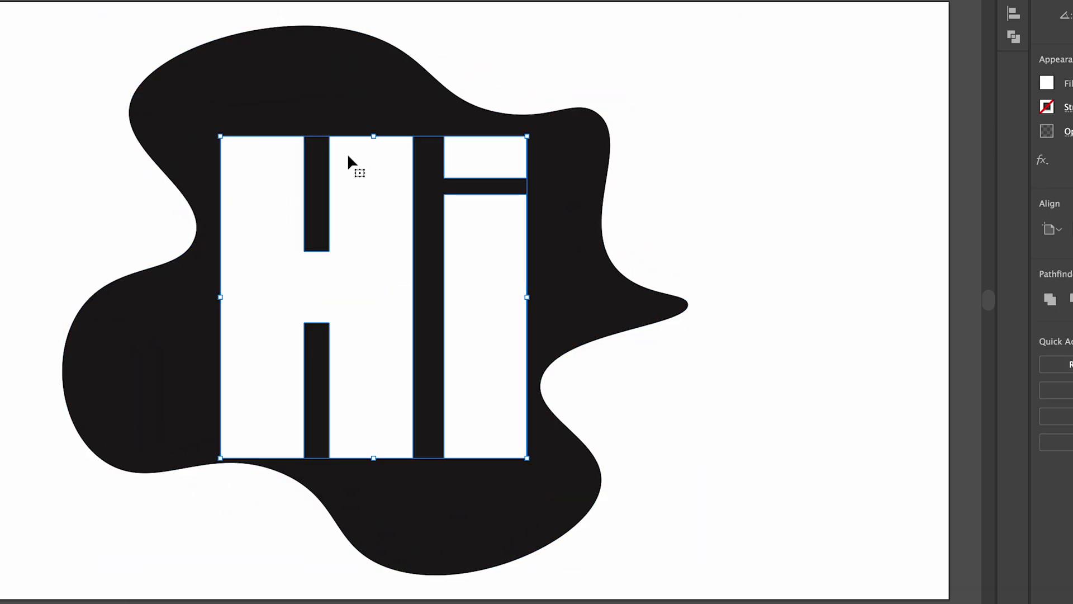
click(479, 152)
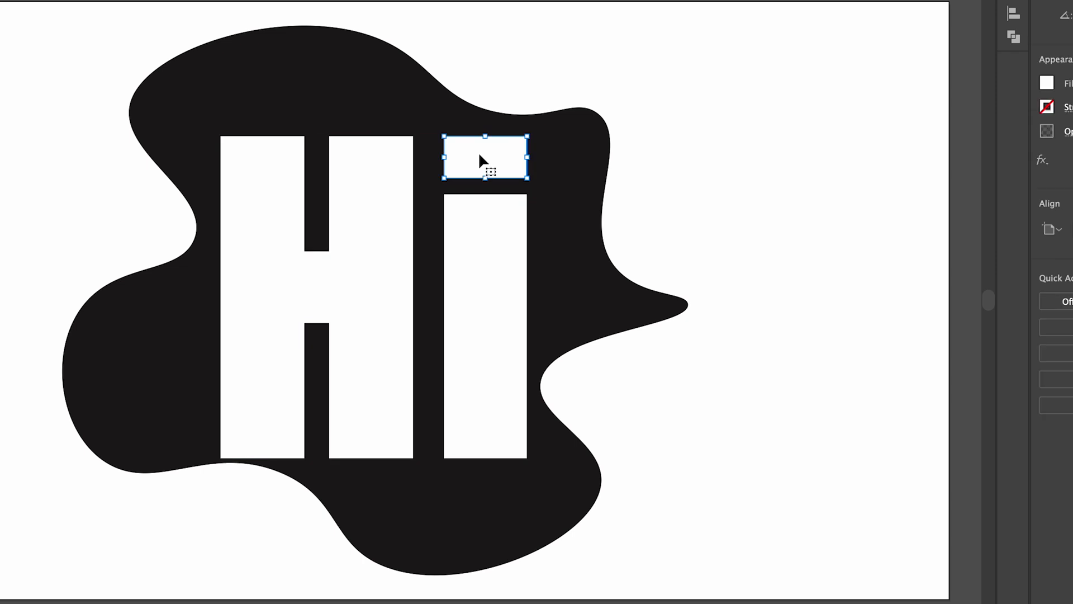
scroll(383, 113, up, 2)
scroll(378, 105, up, 1)
key(shift+grave)
double_click(497, 161)
double_click(647, 161)
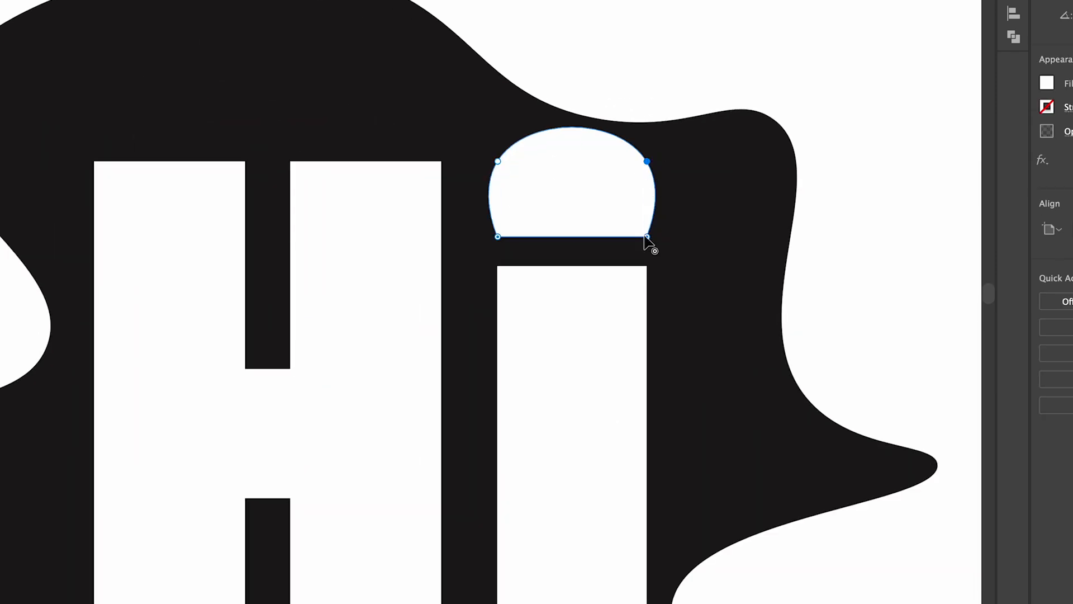
drag(573, 236, 567, 208)
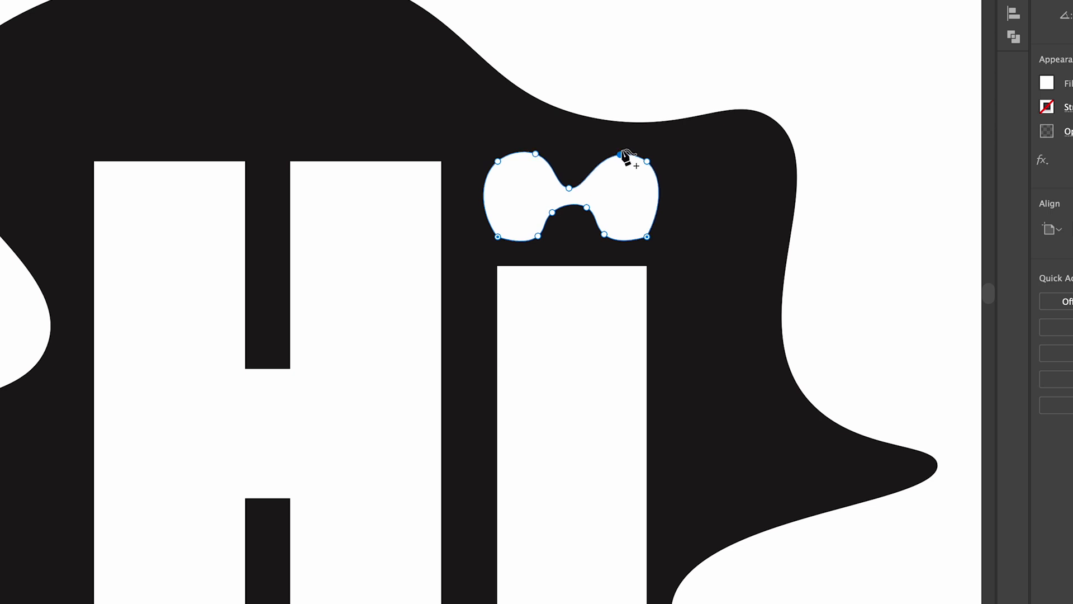
Step: Select the i's stem in "Hi" for reshaping with the Curvature tool
scroll(543, 161, down, 5)
click(471, 236)
scroll(472, 236, up, 1)
key(shift+grave)
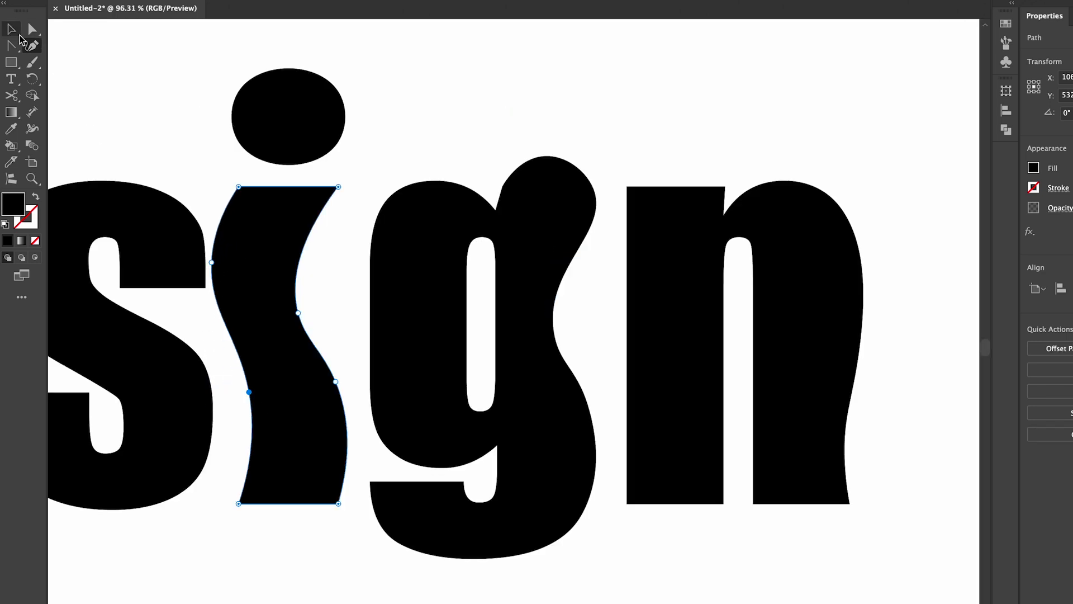
Step: Deselect the i's curved stem and review the reshaped "Design" lettering
click(159, 102)
scroll(158, 102, down, 4)
scroll(159, 103, left, 5)
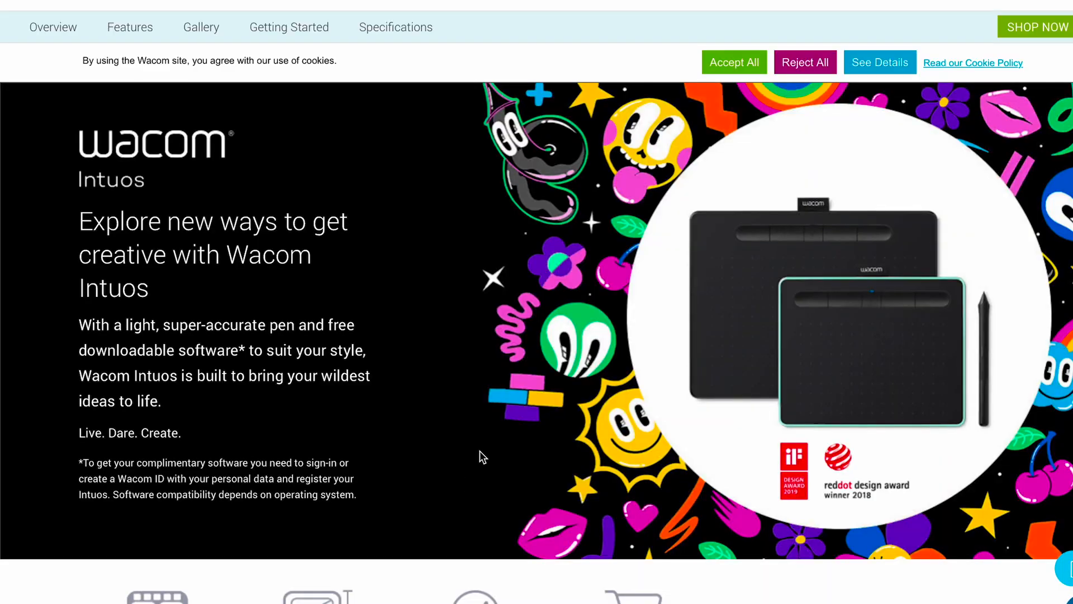
Step: Review the tablet models, complimentary software and pen introduction on the Wacom Intuos product page in the web browser
scroll(480, 450, down, 3)
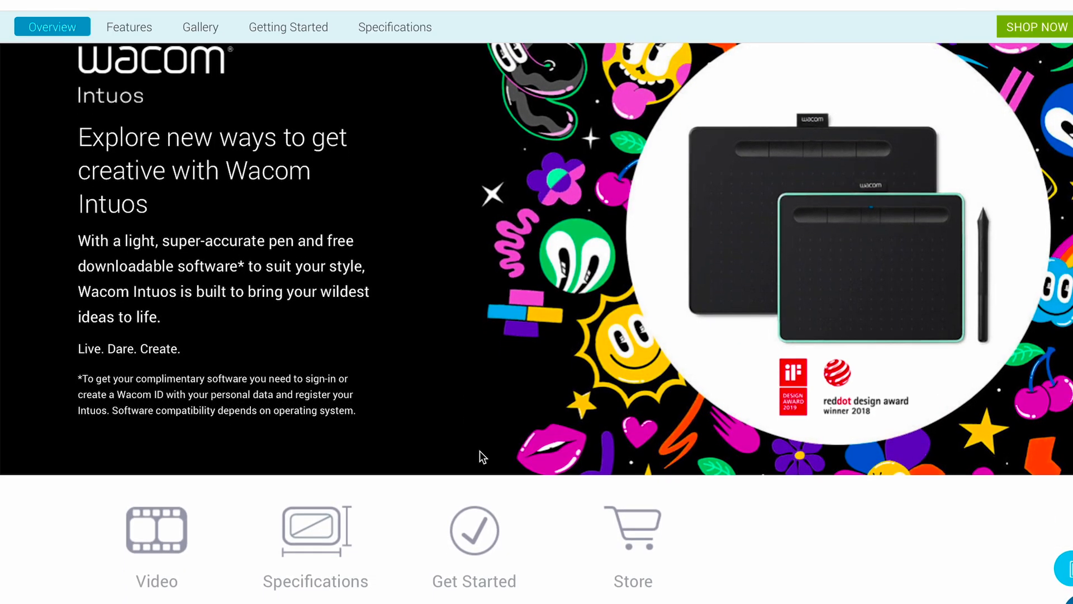
scroll(480, 451, down, 10)
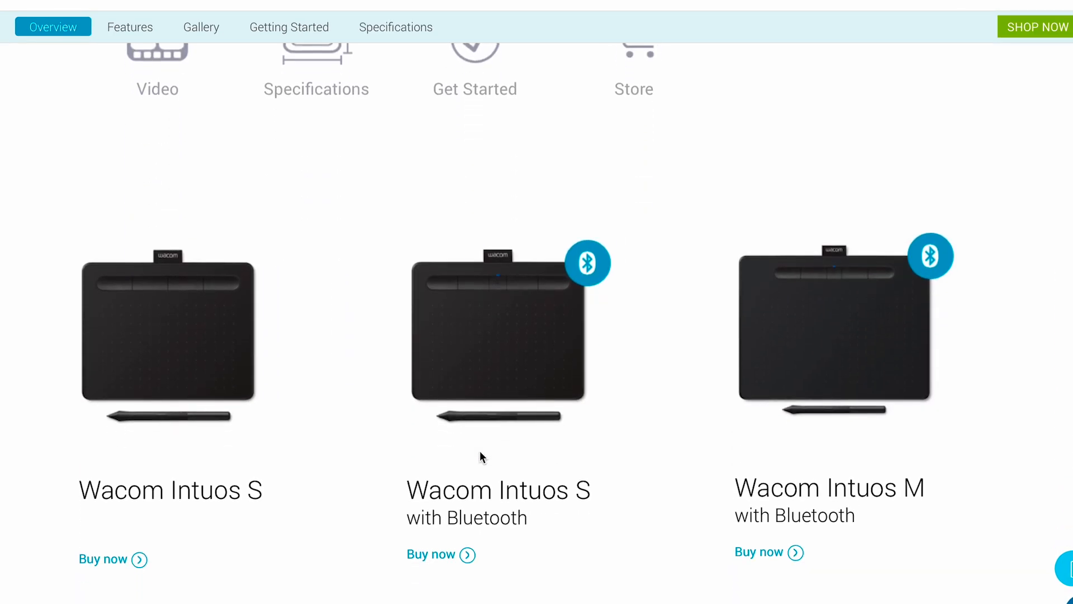
scroll(479, 456, down, 5)
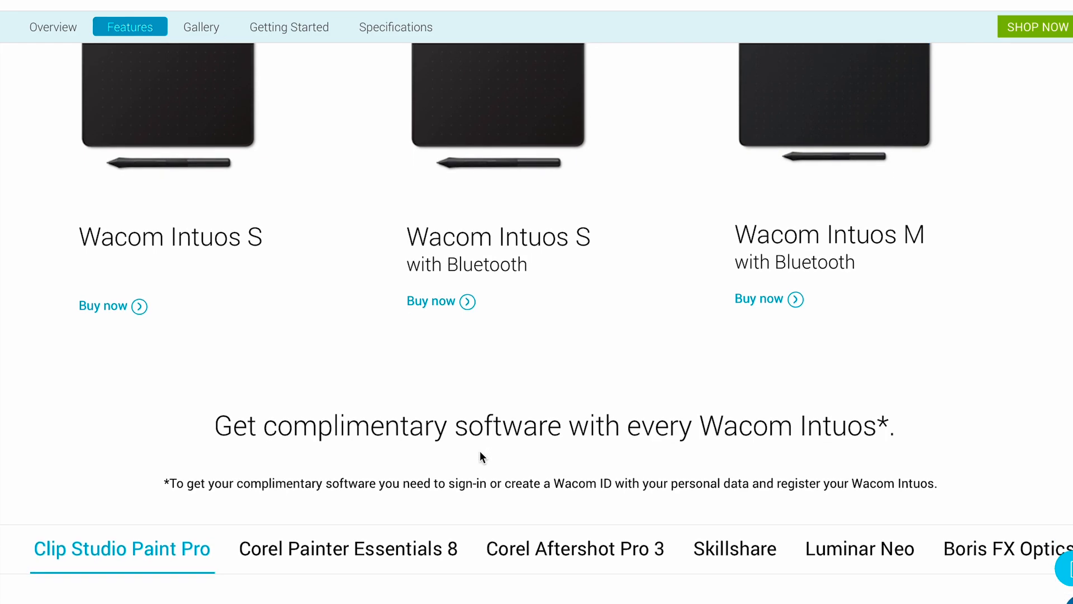
scroll(488, 435, down, 6)
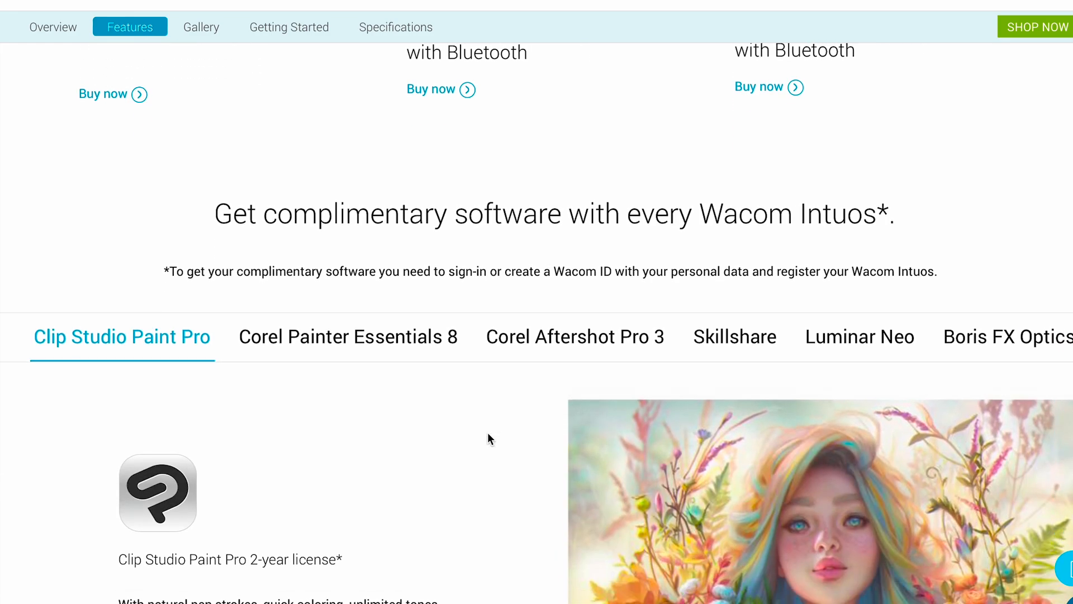
scroll(488, 434, down, 17)
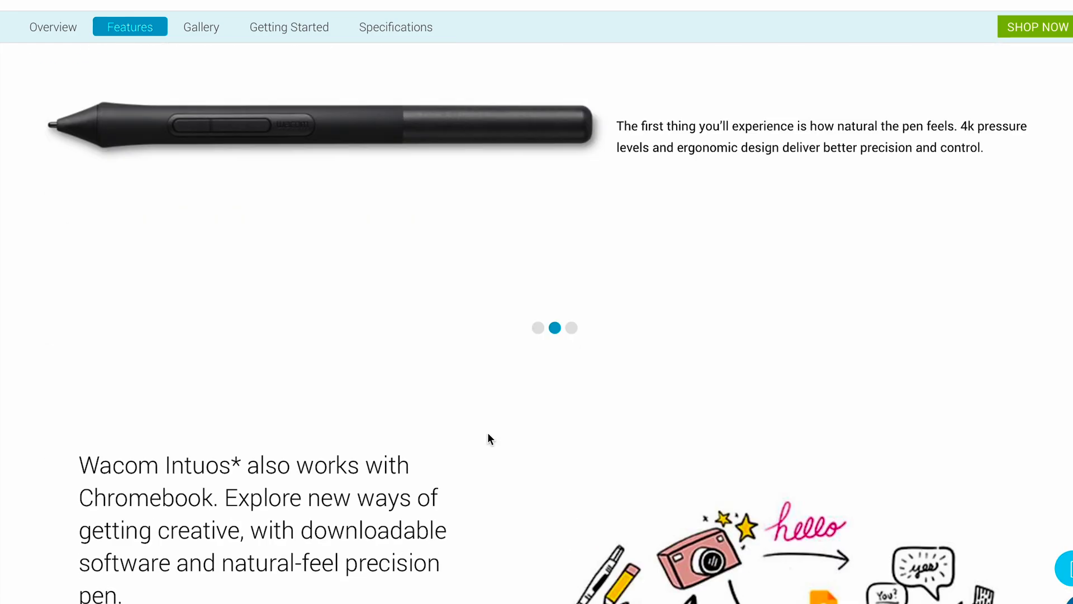
Step: Examine the Wacom Intuos feature sections on Chromebook support, pen precision, nibs, tablet colors, compact design and ExpressKeys
scroll(488, 434, down, 9)
scroll(488, 433, up, 6)
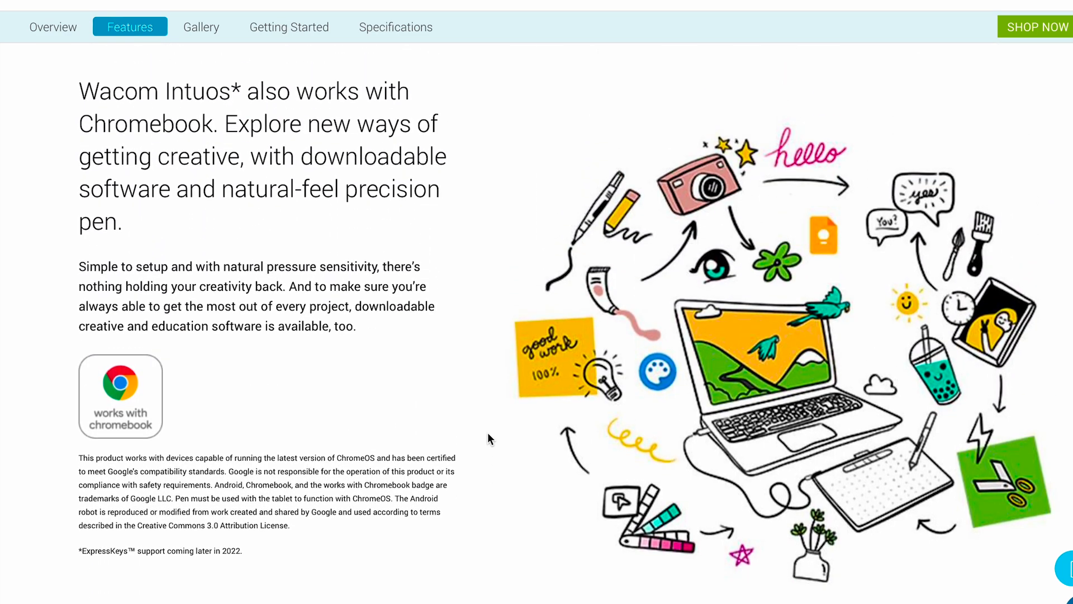
scroll(487, 439, down, 1)
scroll(489, 434, down, 15)
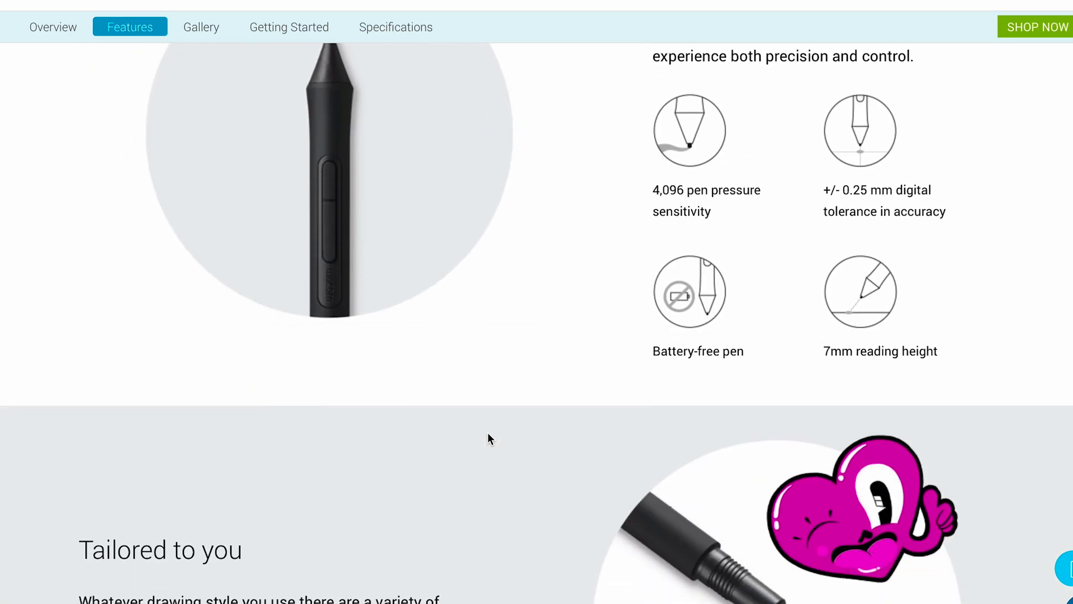
scroll(488, 437, down, 10)
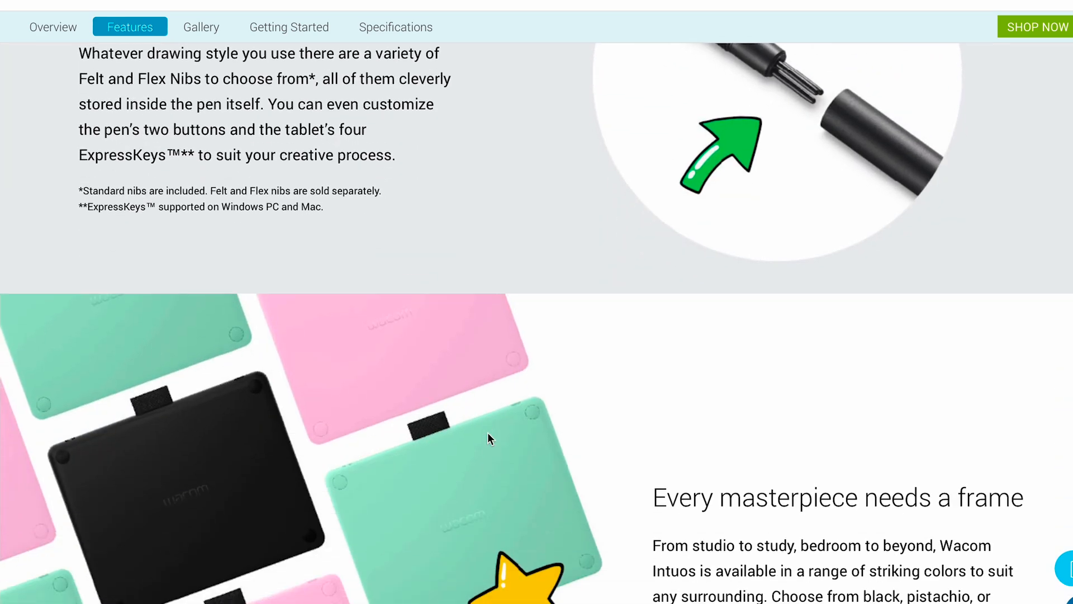
scroll(488, 436, down, 10)
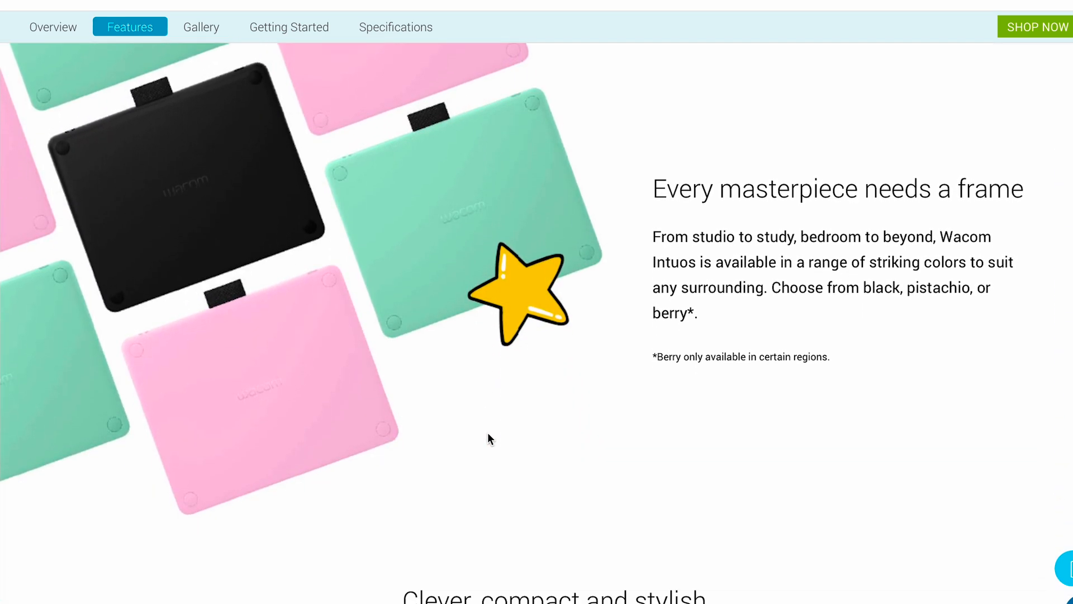
scroll(488, 436, down, 5)
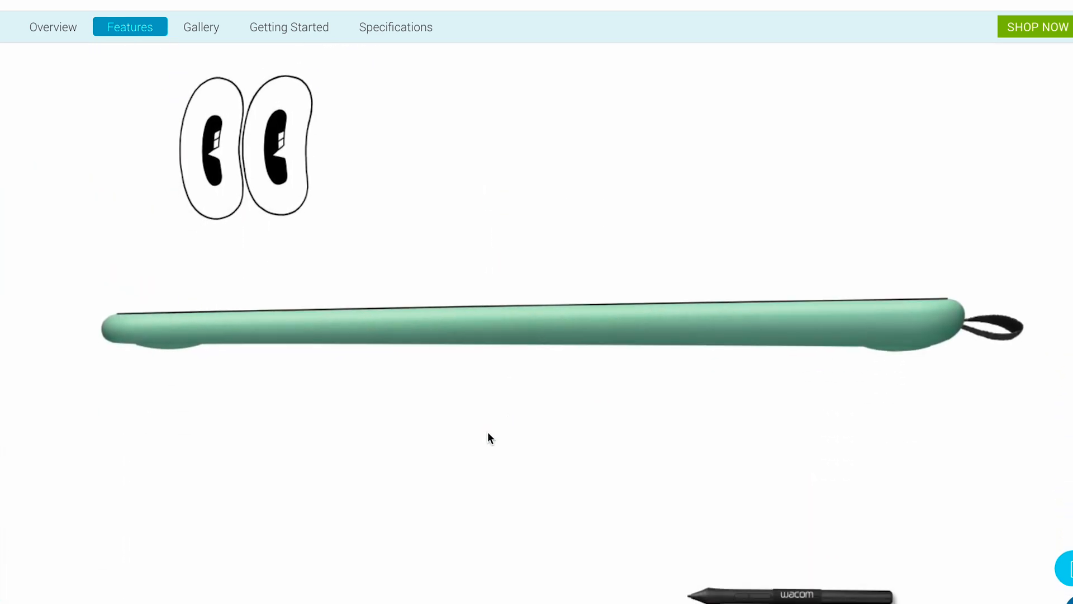
scroll(488, 438, down, 20)
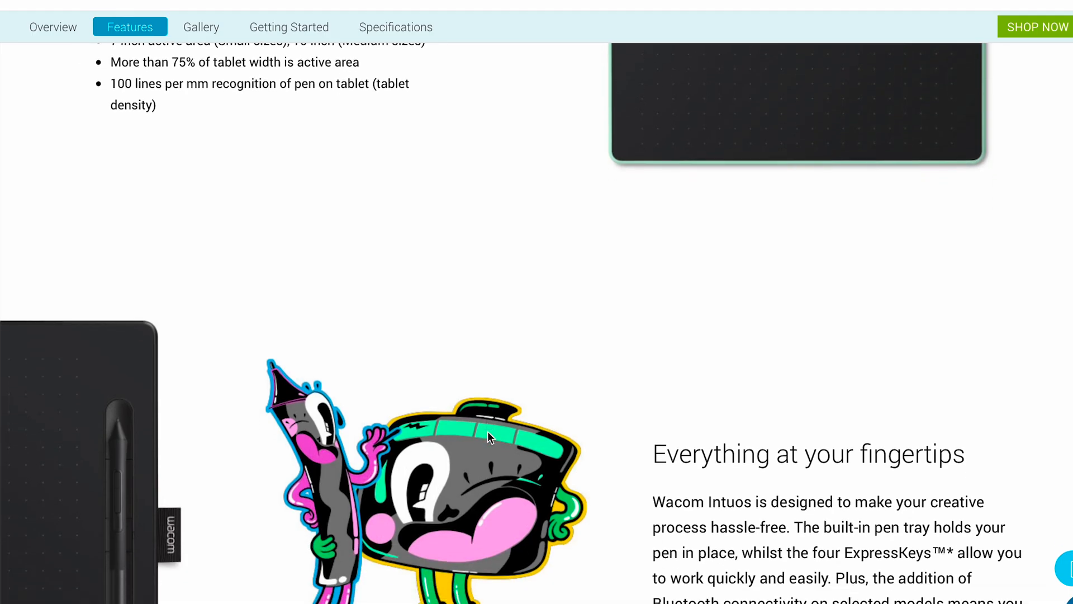